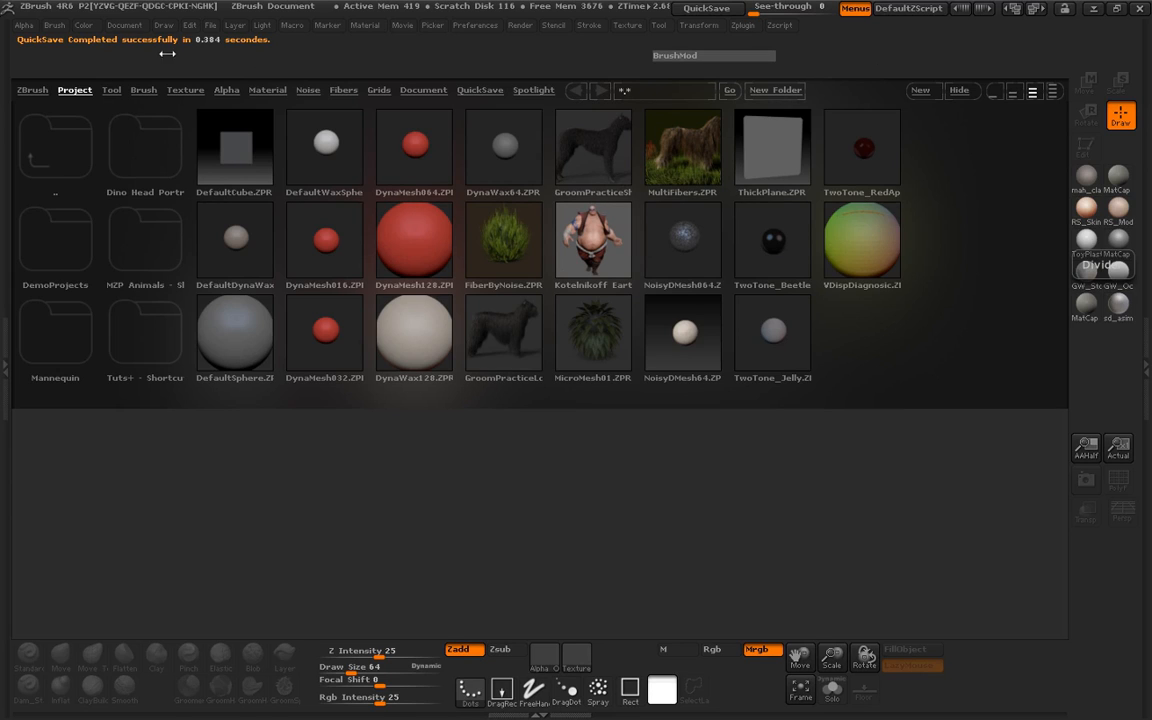
# Step: Import the SphereBase mesh, draw it large in the middle of the canvas and enter Edit mode
pyautogui.press(',')
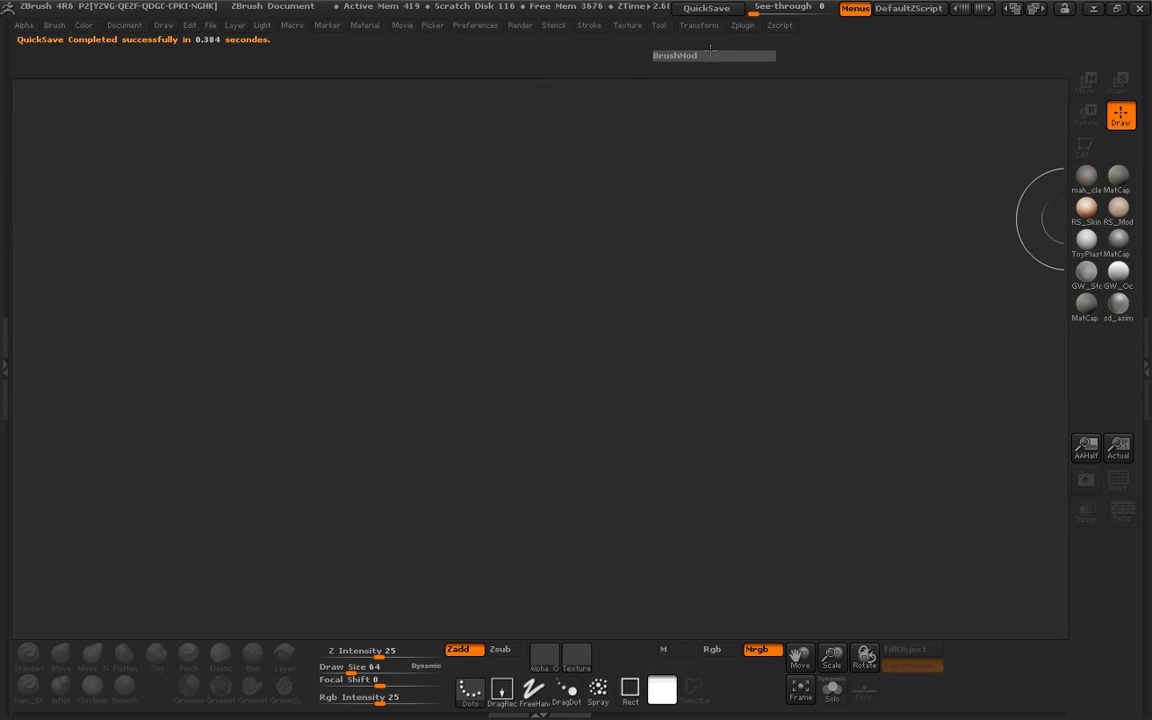
pyautogui.click(659, 27)
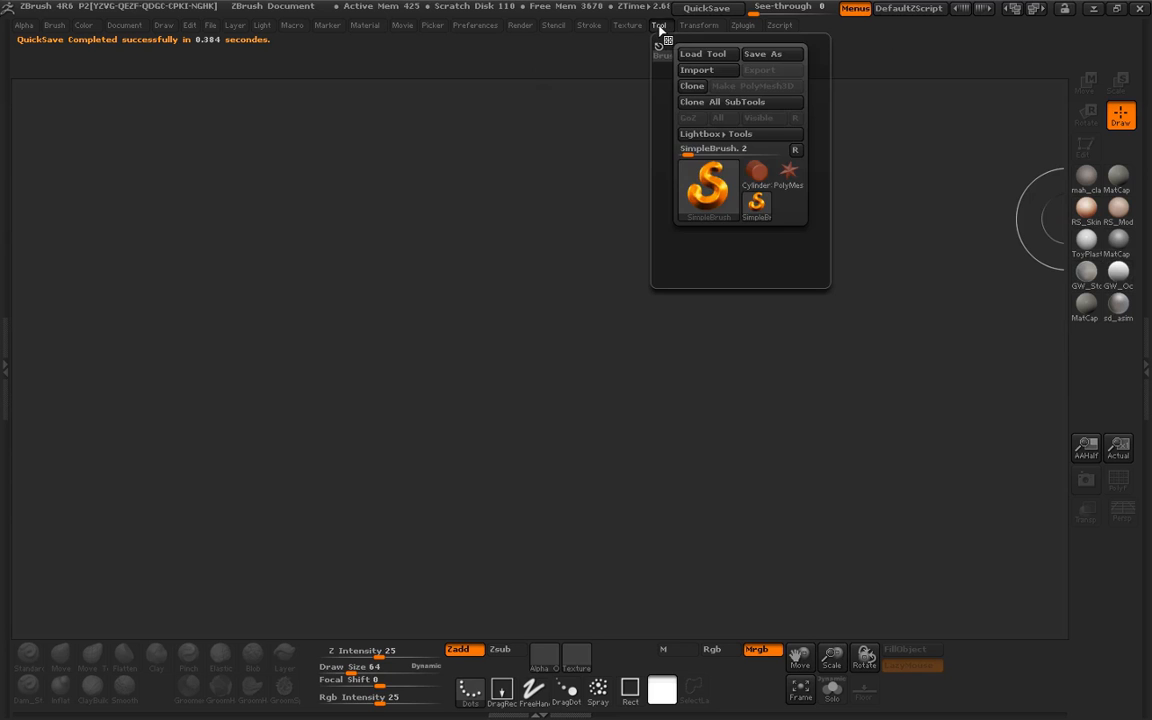
pyautogui.click(686, 72)
pyautogui.doubleClick(210, 272)
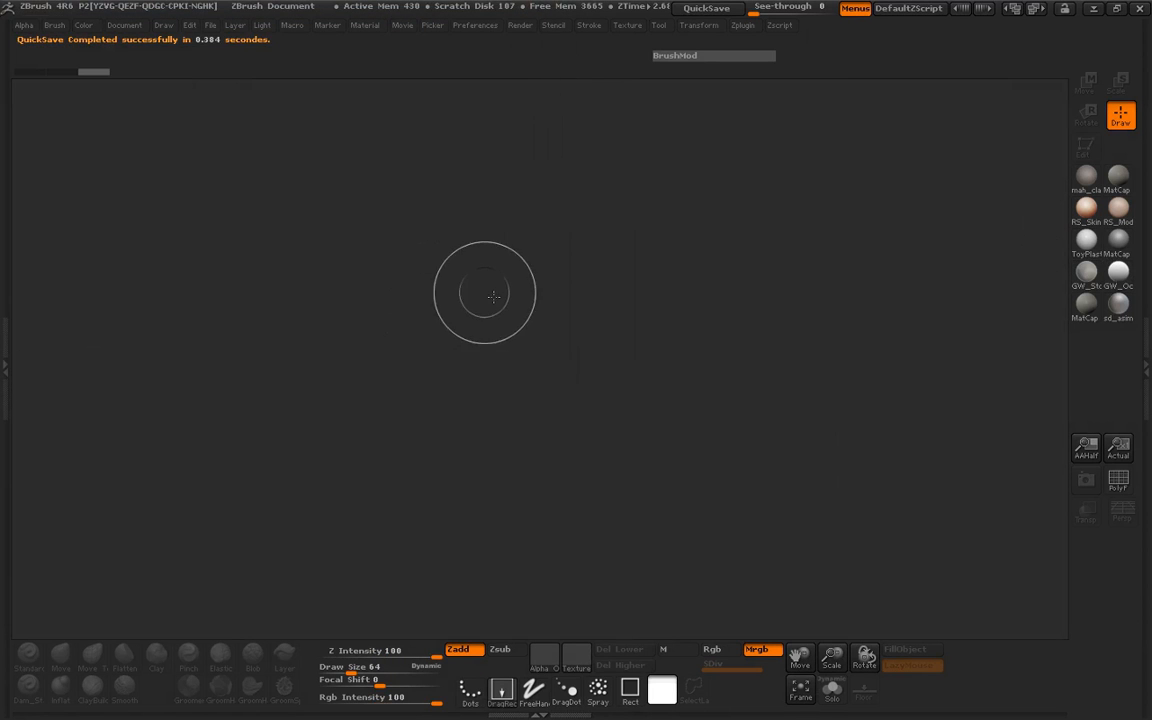
pyautogui.moveTo(542, 291); pyautogui.dragTo(549, 623)
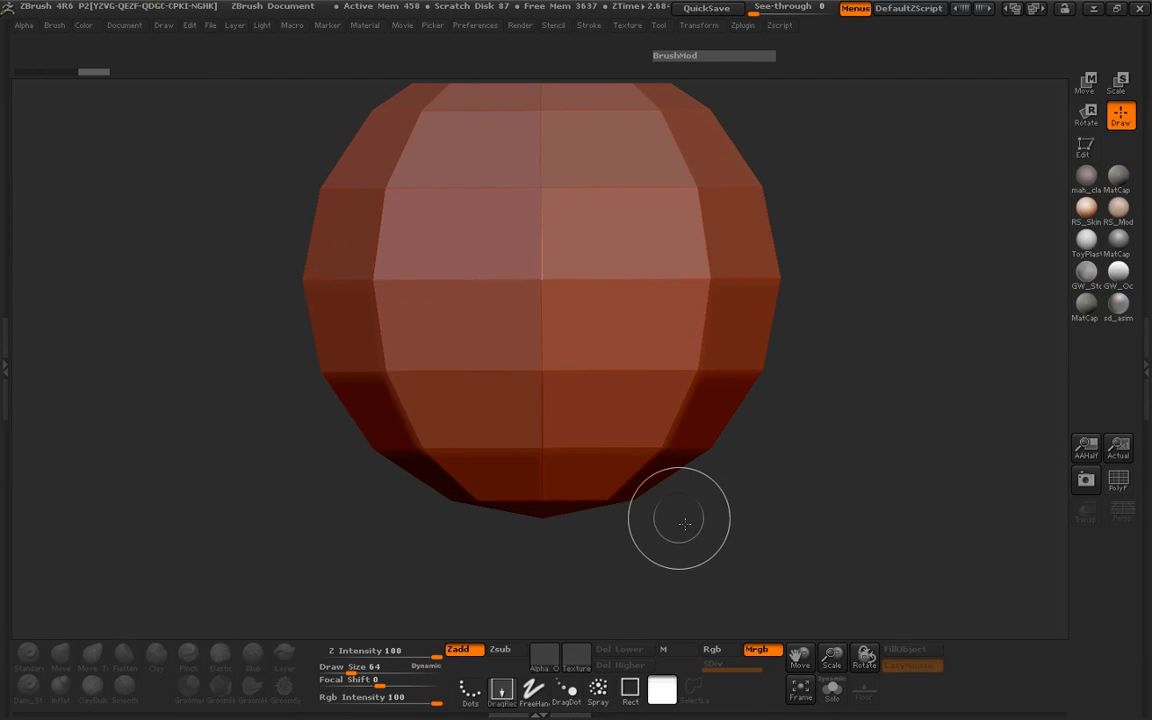
pyautogui.press('t')
pyautogui.moveTo(733, 510); pyautogui.dragTo(717, 545)
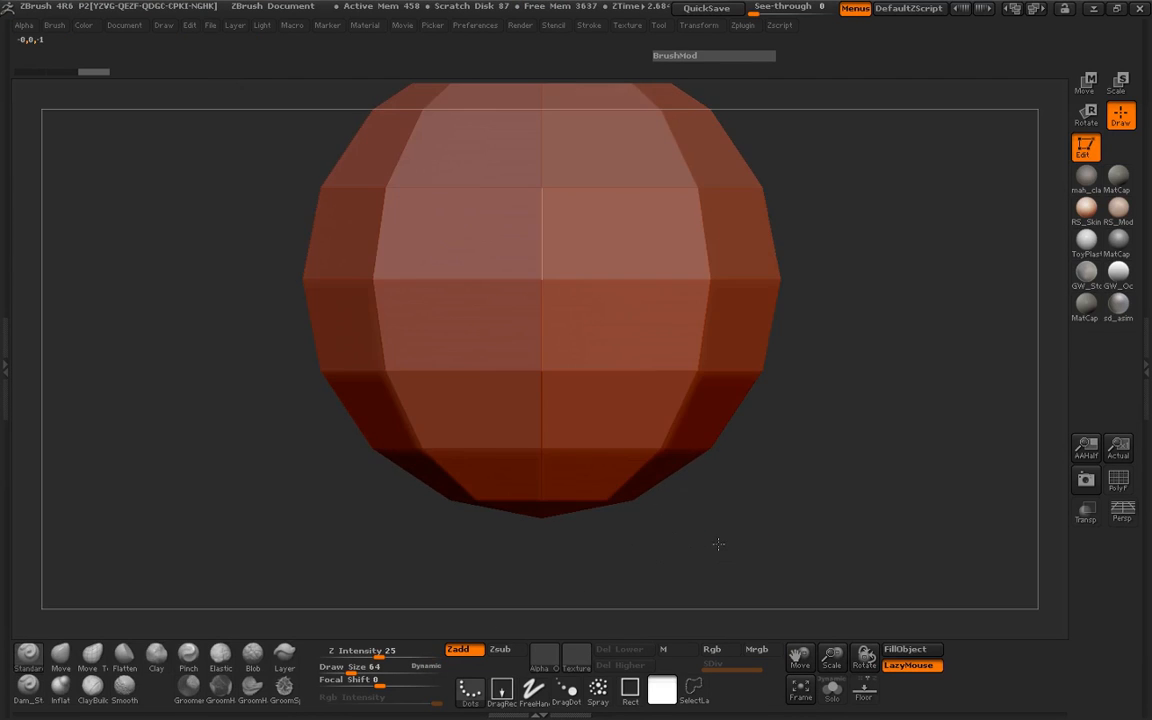
# Step: Activate symmetry on the X axis for the low-poly sphere
pyautogui.click(699, 25)
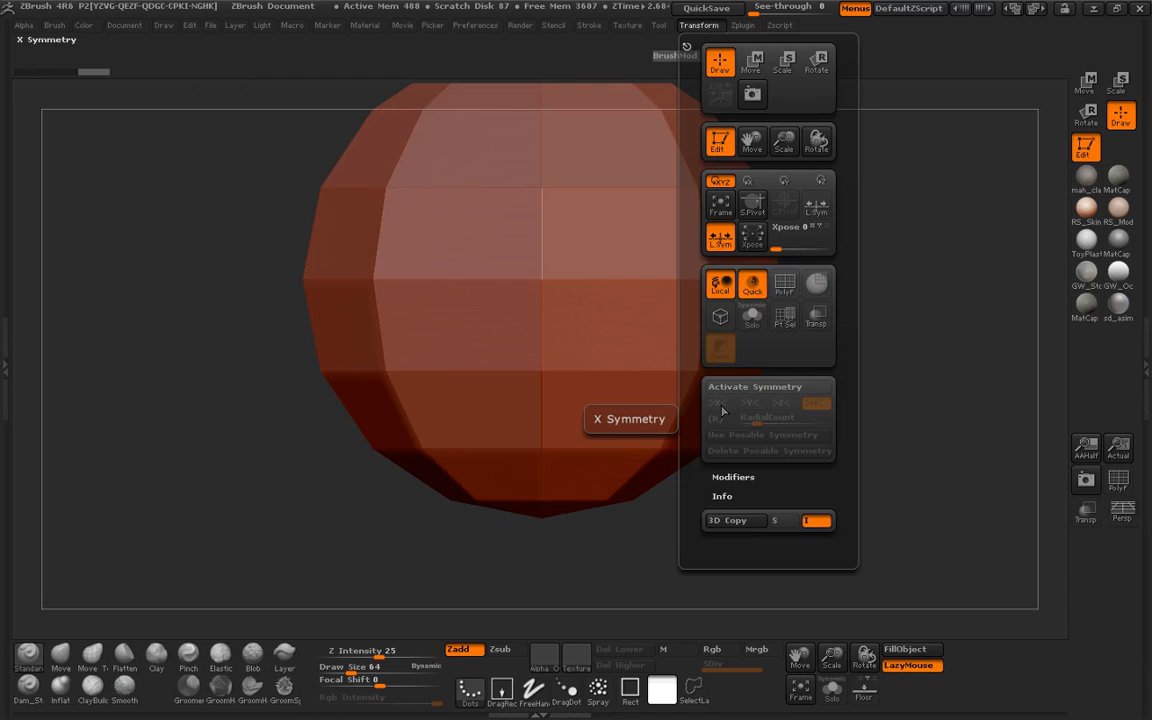
pyautogui.click(765, 387)
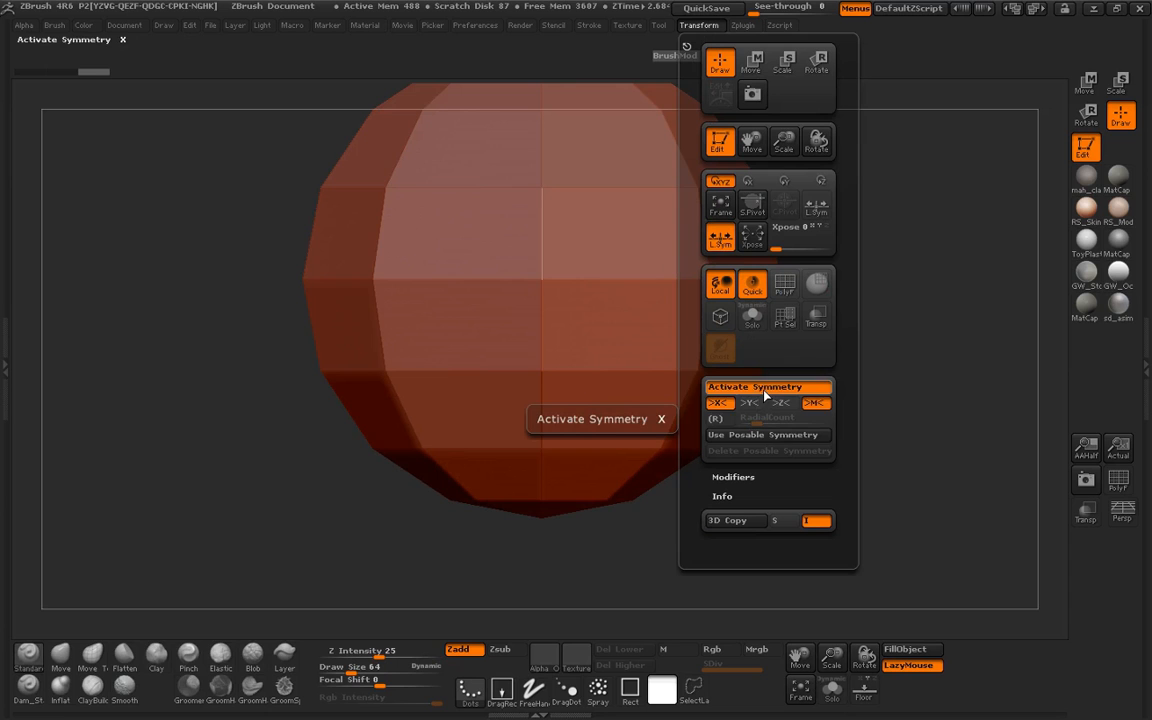
pyautogui.moveTo(225, 297); pyautogui.dragTo(334, 391)
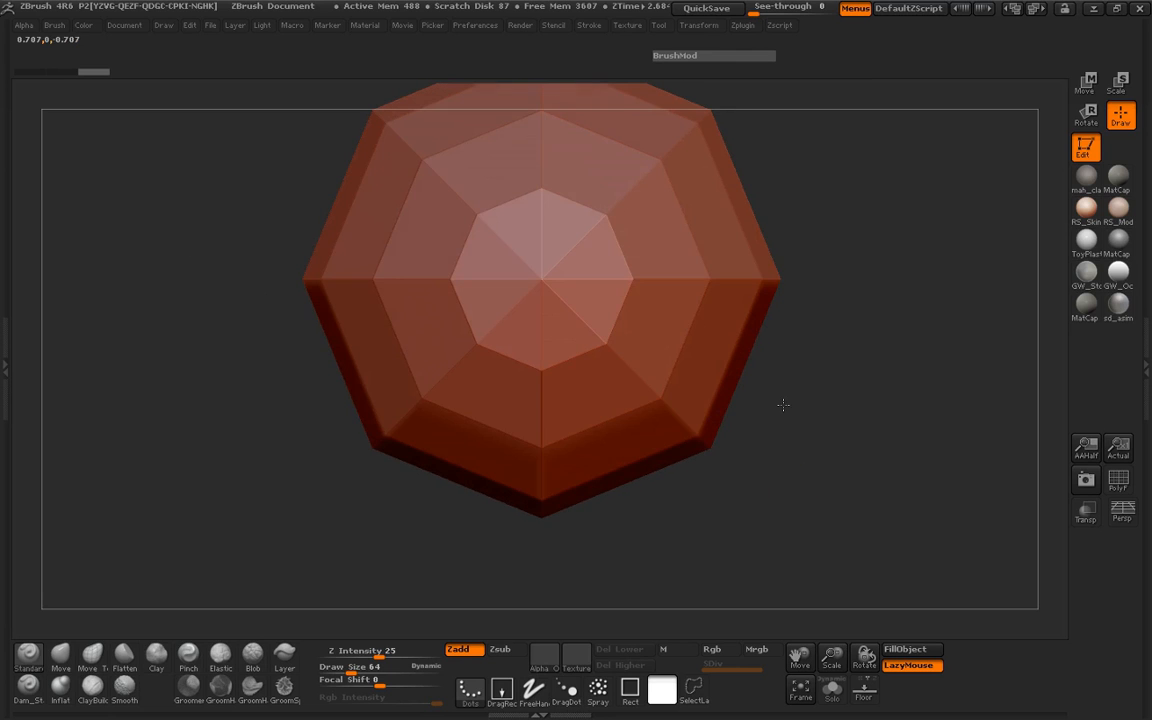
pyautogui.moveTo(795, 481); pyautogui.dragTo(823, 319)
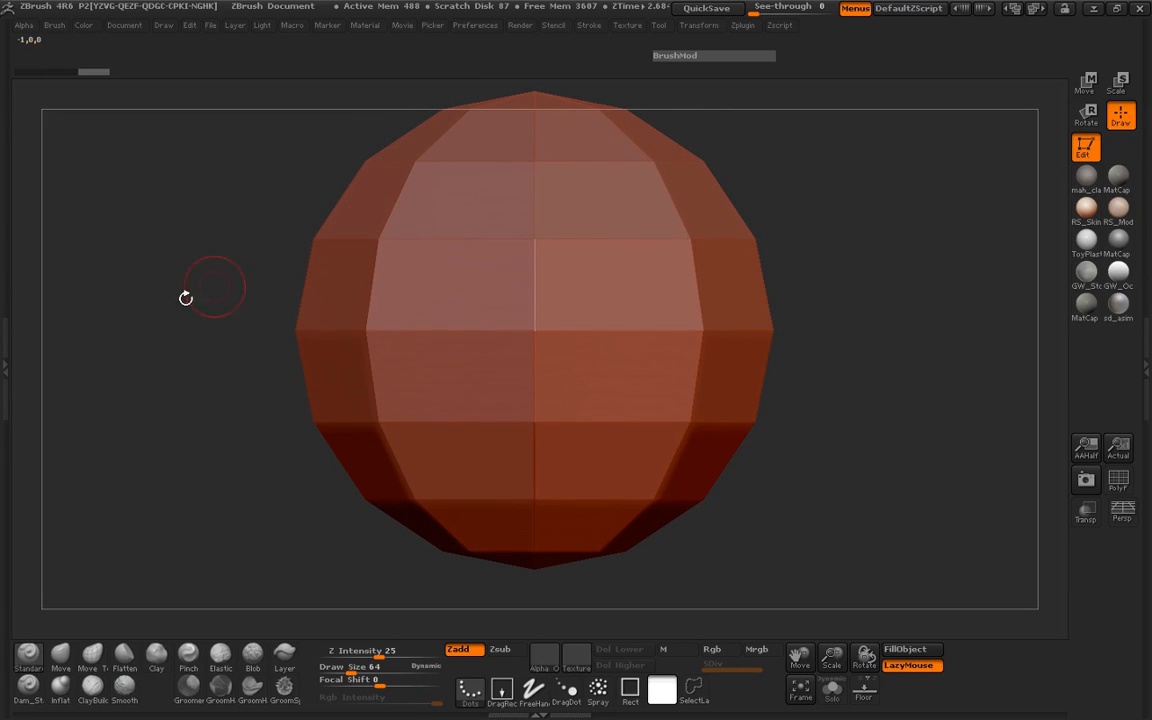
# Step: Convert the low-poly sphere to a DynaMesh at resolution 128 and turn on its polyframe display
pyautogui.click(658, 26)
pyautogui.click(700, 260)
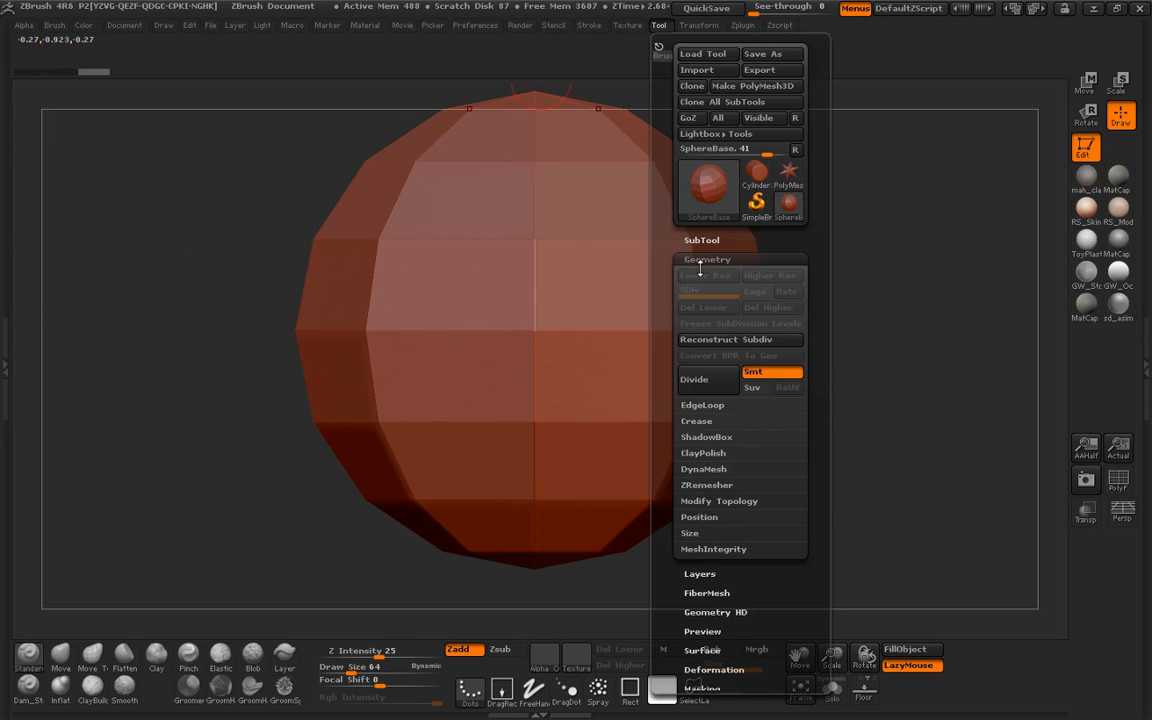
pyautogui.click(705, 470)
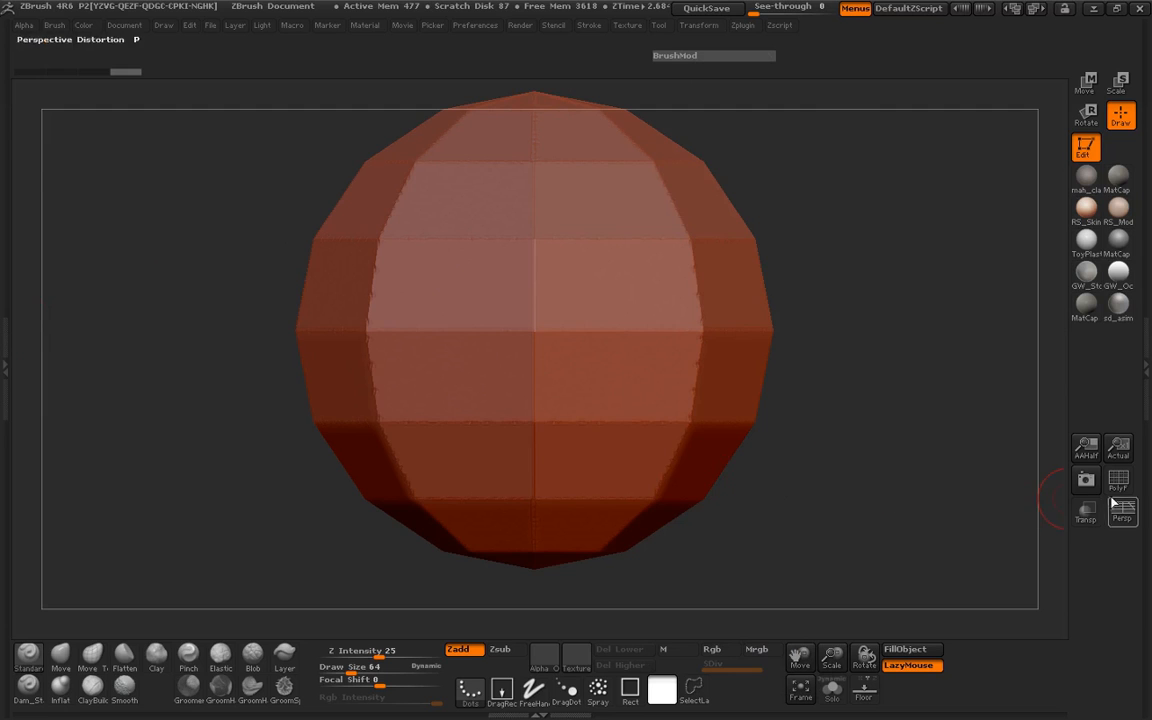
pyautogui.hotkey('shift', 'f')
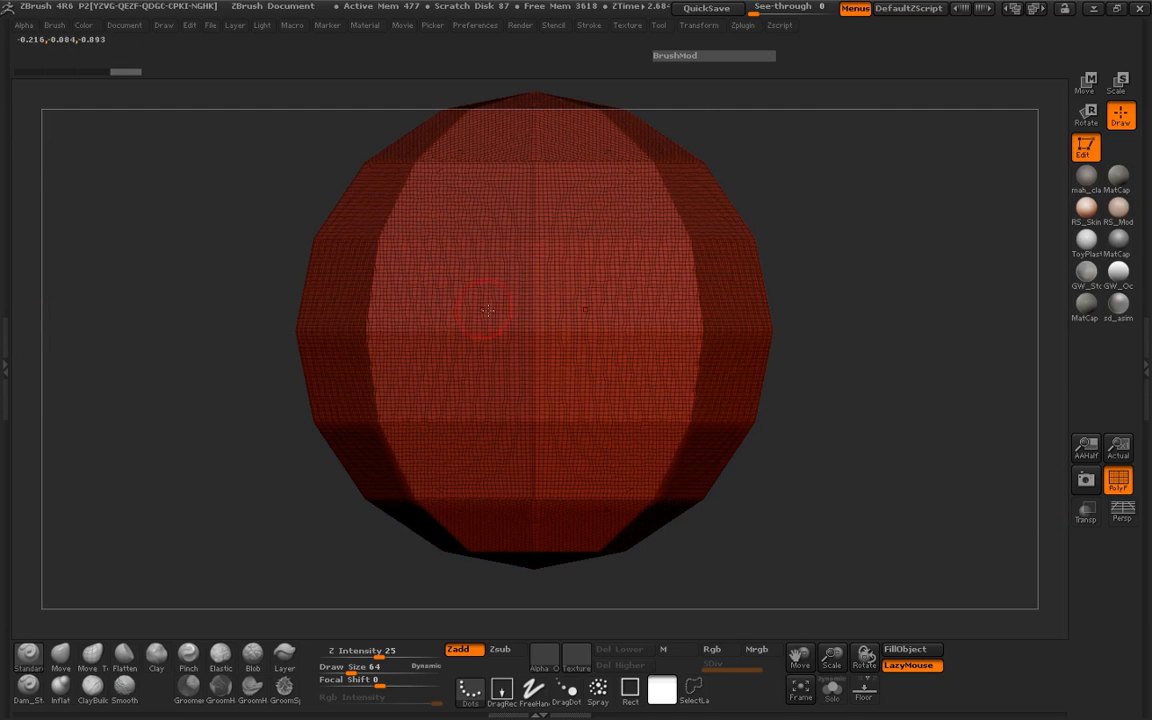
# Step: Set the draw size to 318 and smooth the faceted edges on the front of the sphere
pyautogui.press('space')
pyautogui.moveTo(455, 316); pyautogui.dragTo(515, 316)
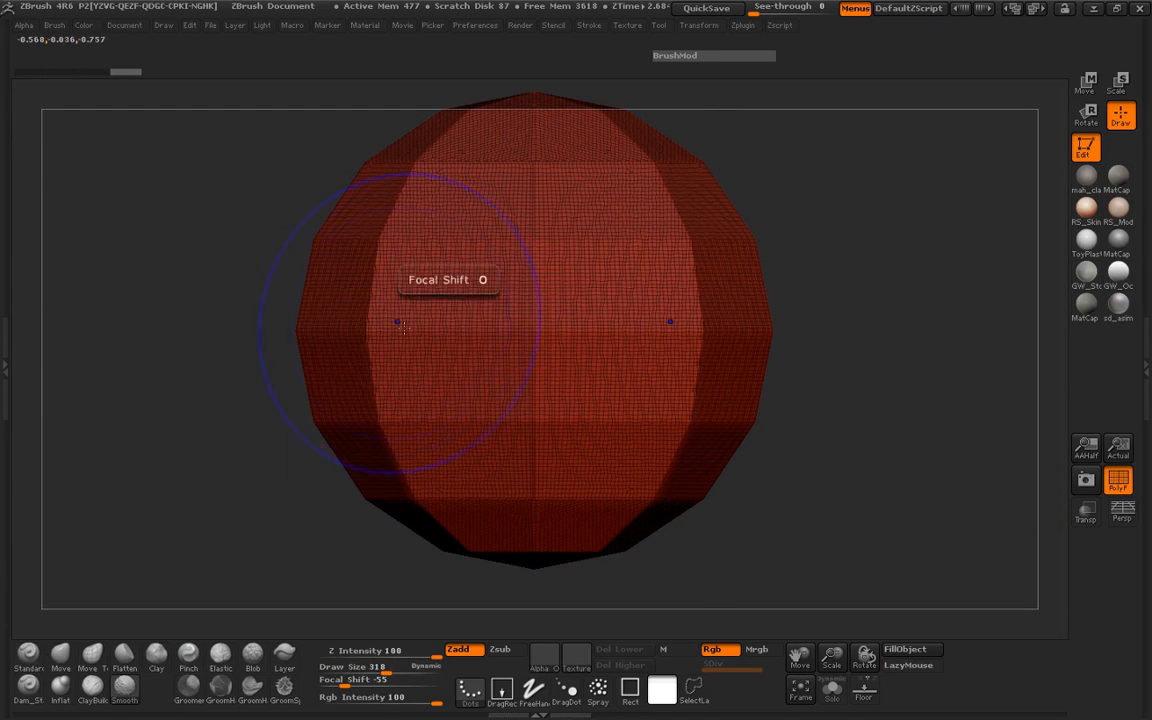
pyautogui.moveTo(399, 321)
pyautogui.keyDown('shift'); pyautogui.mouseDown()
pyautogui.moveTo(505, 165)
pyautogui.moveTo(385, 425)
pyautogui.mouseUp(); pyautogui.keyUp('shift')
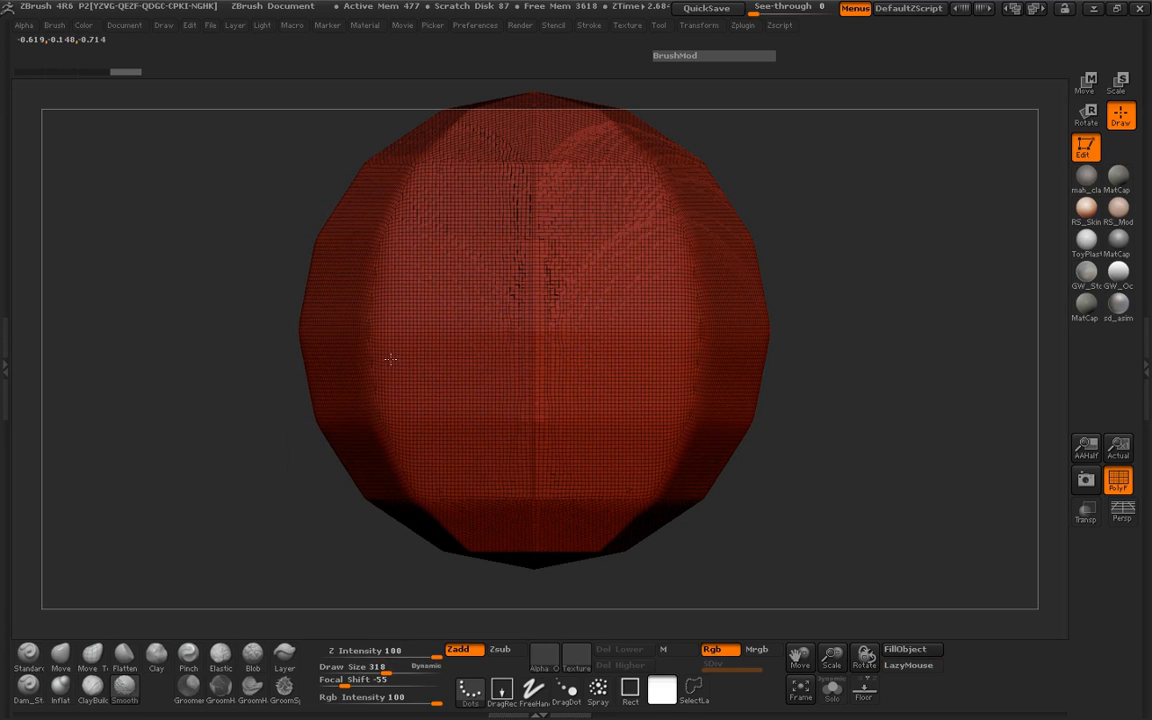
pyautogui.moveTo(290, 321); pyautogui.dragTo(207, 424)
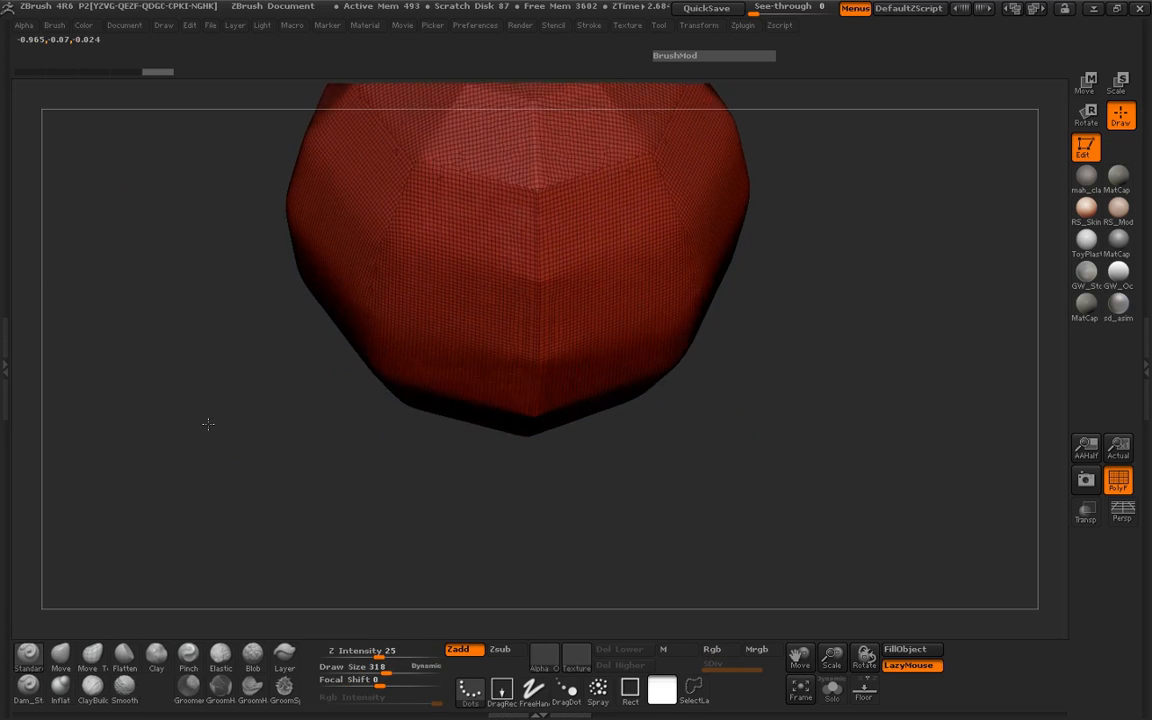
pyautogui.moveTo(234, 326)
pyautogui.mouseDown()
pyautogui.moveTo(219, 342)
pyautogui.moveTo(237, 465)
pyautogui.moveTo(404, 365)
pyautogui.mouseUp()
pyautogui.moveTo(309, 327)
pyautogui.mouseDown()
pyautogui.moveTo(240, 252)
pyautogui.moveTo(255, 342)
pyautogui.moveTo(262, 231)
pyautogui.moveTo(276, 334)
pyautogui.mouseUp()
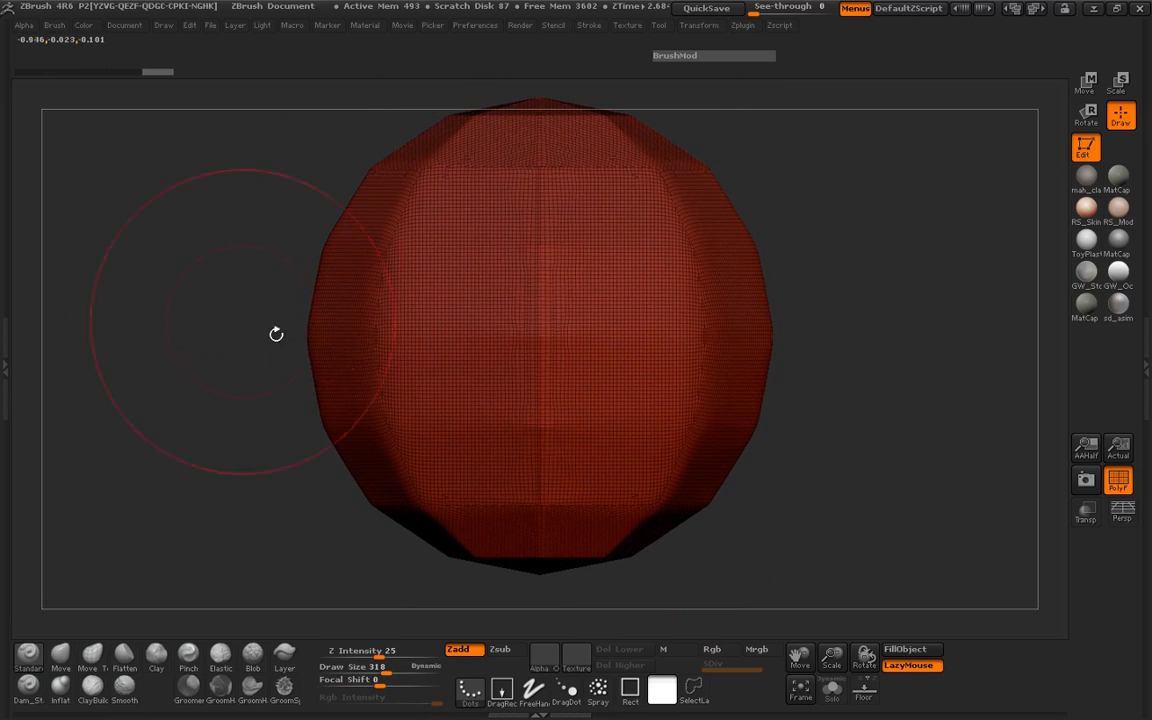
# Step: Expose the Texture settings beside the canvas, leaving the Tool settings collapsed
pyautogui.click(6, 358)
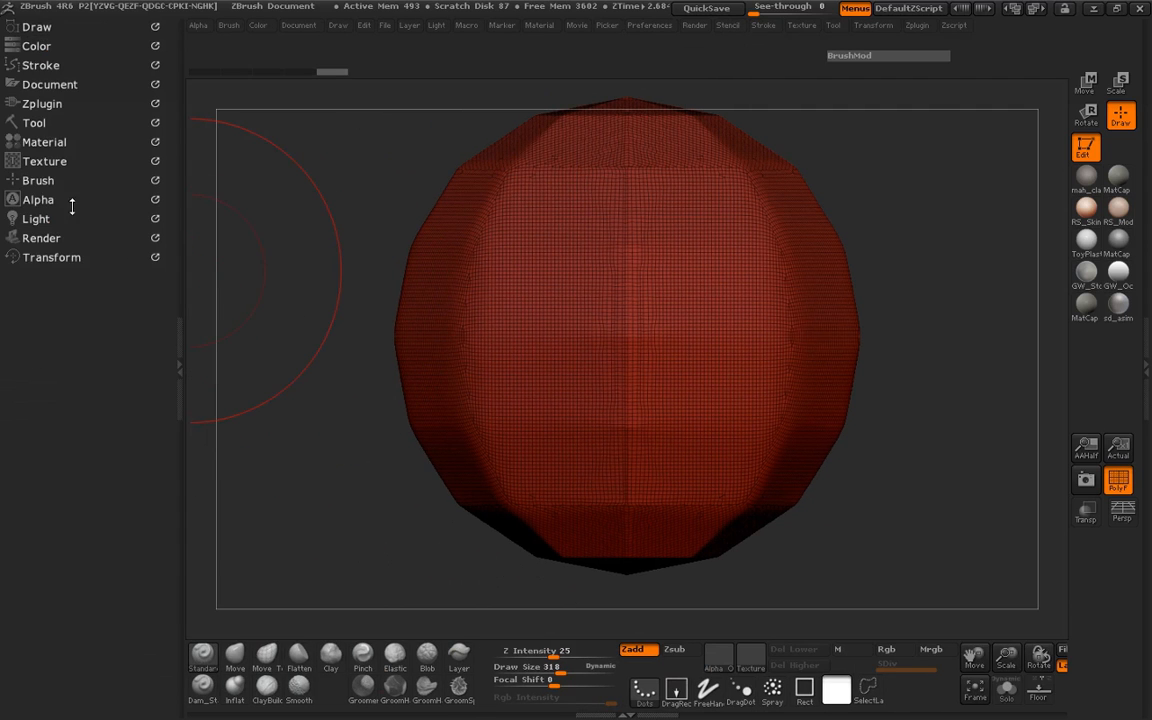
pyautogui.click(34, 122)
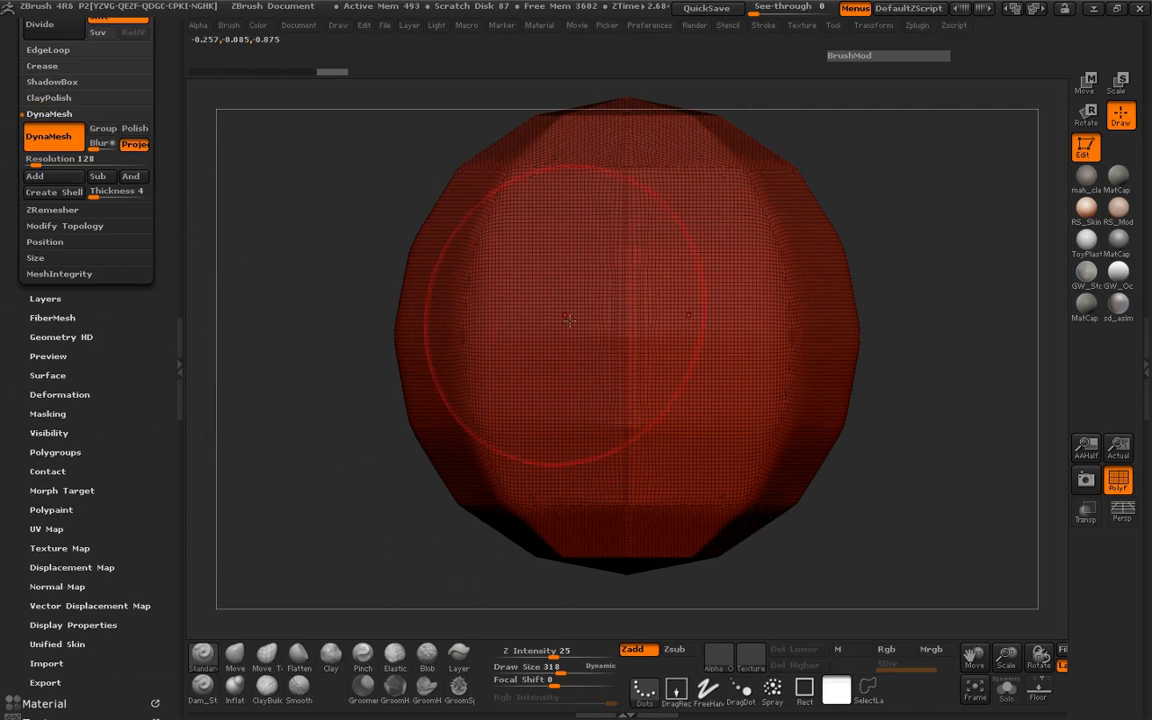
pyautogui.scroll(5, 141, 393)
pyautogui.scroll(4, 139, 453)
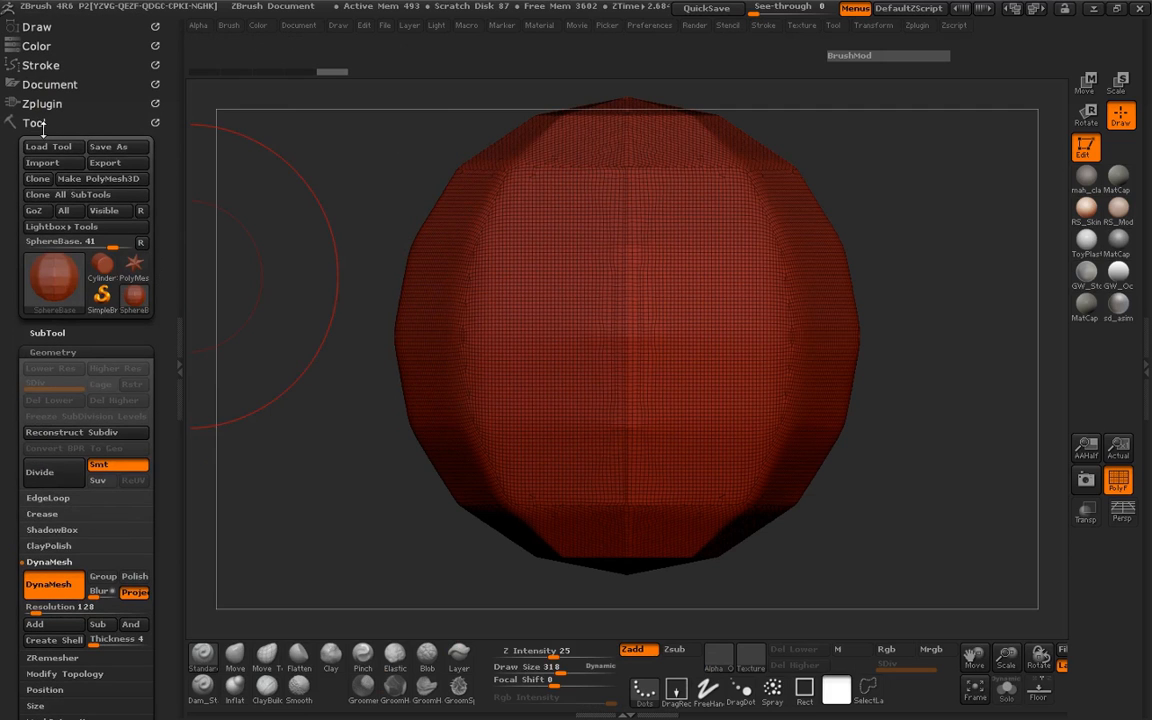
pyautogui.click(34, 123)
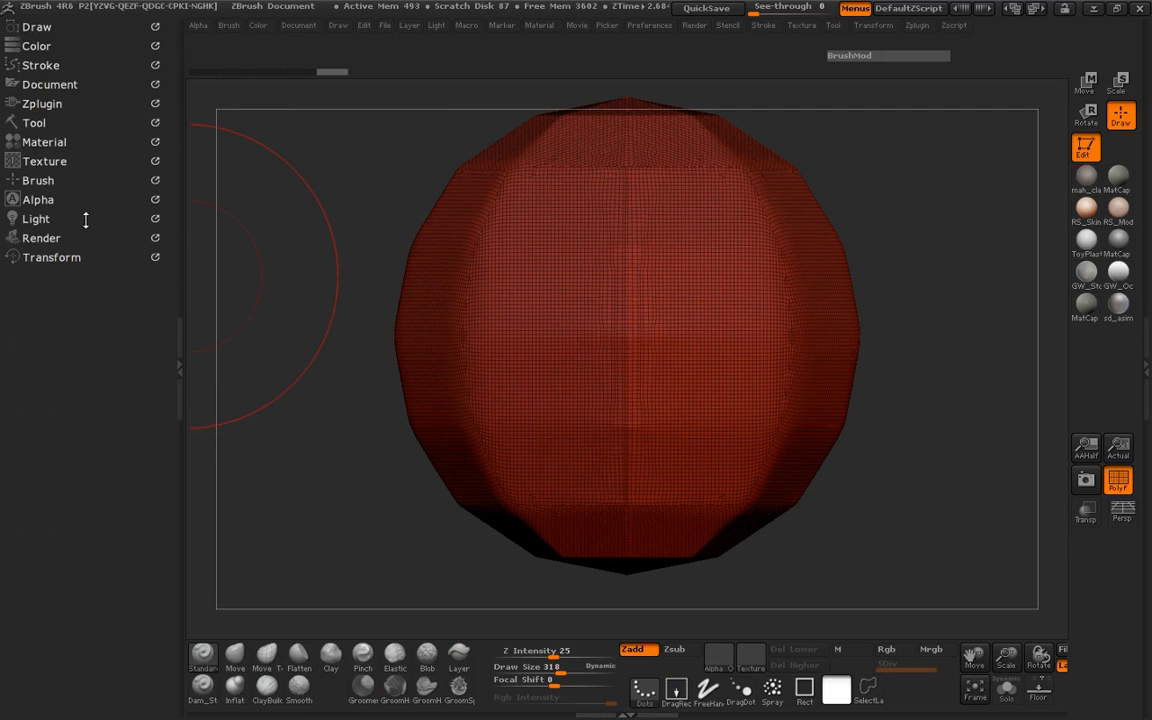
pyautogui.click(54, 166)
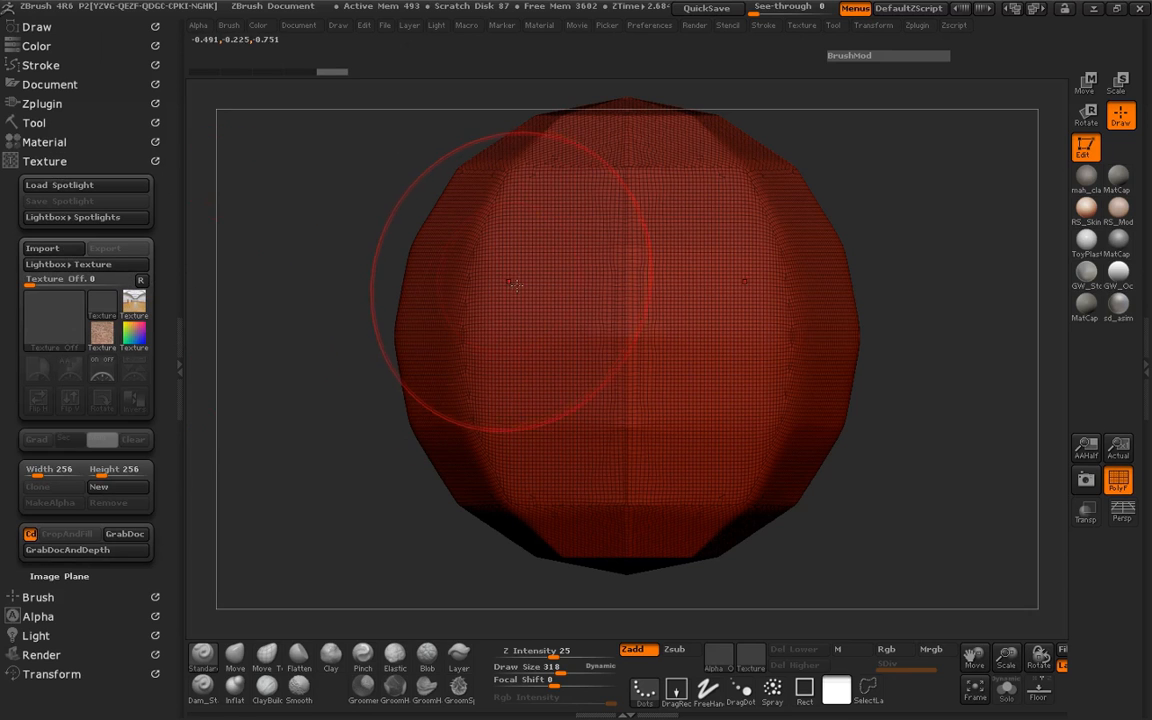
# Step: Load Manatee.jpg from the Tuts+ folder's Modeling Tips and Tricks2 subfolder into Spotlight
pyautogui.press(',')
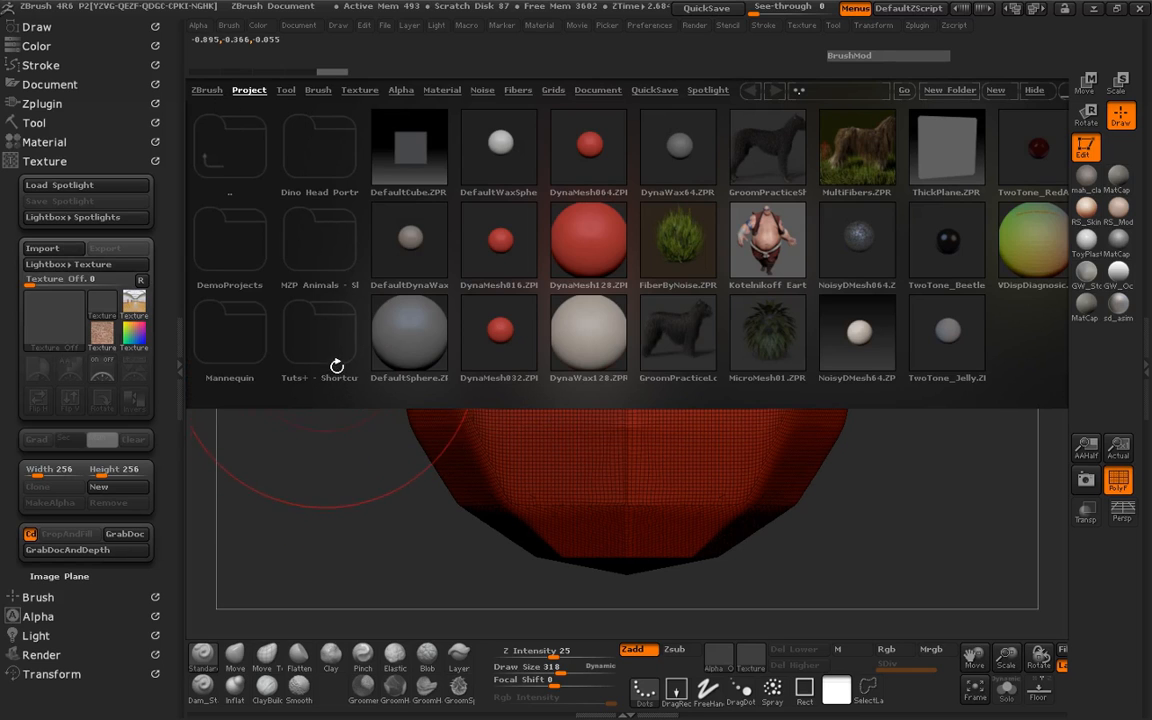
pyautogui.doubleClick(323, 346)
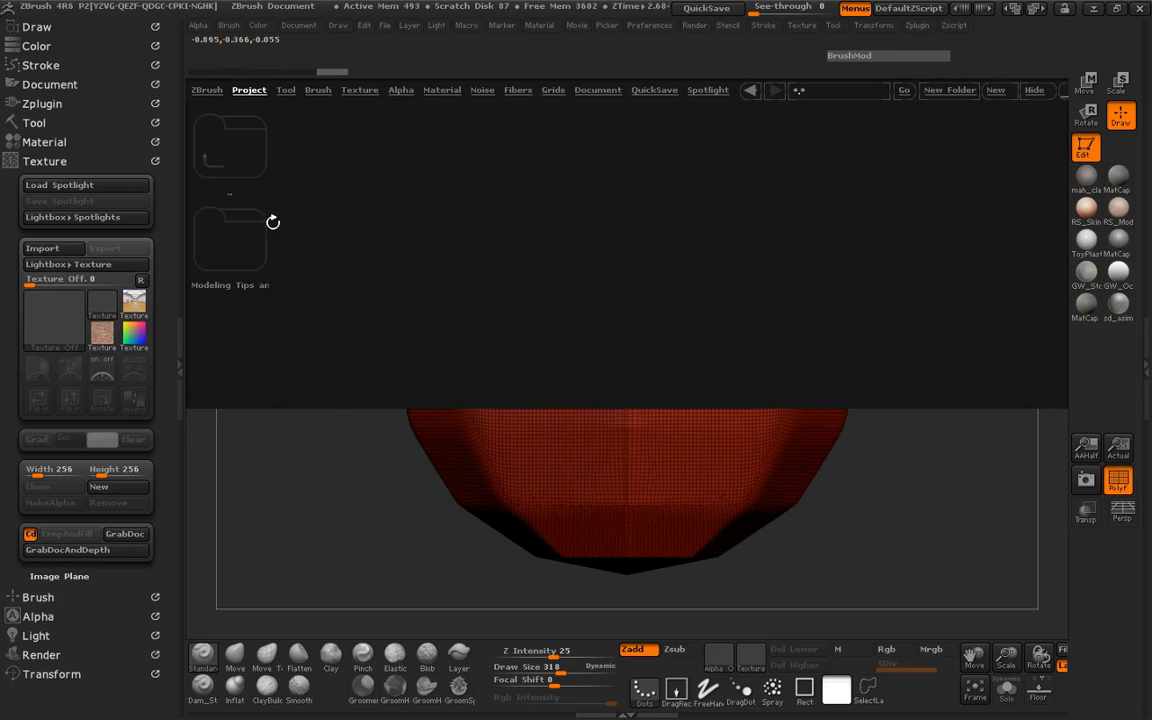
pyautogui.doubleClick(248, 244)
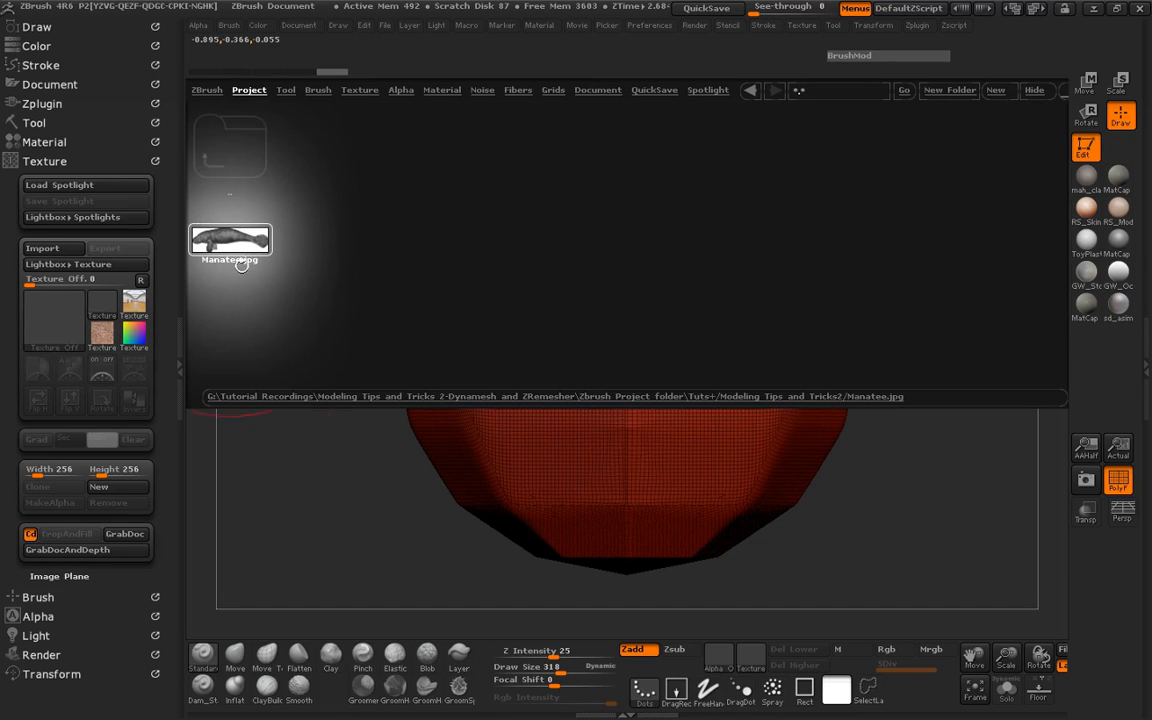
pyautogui.doubleClick(230, 240)
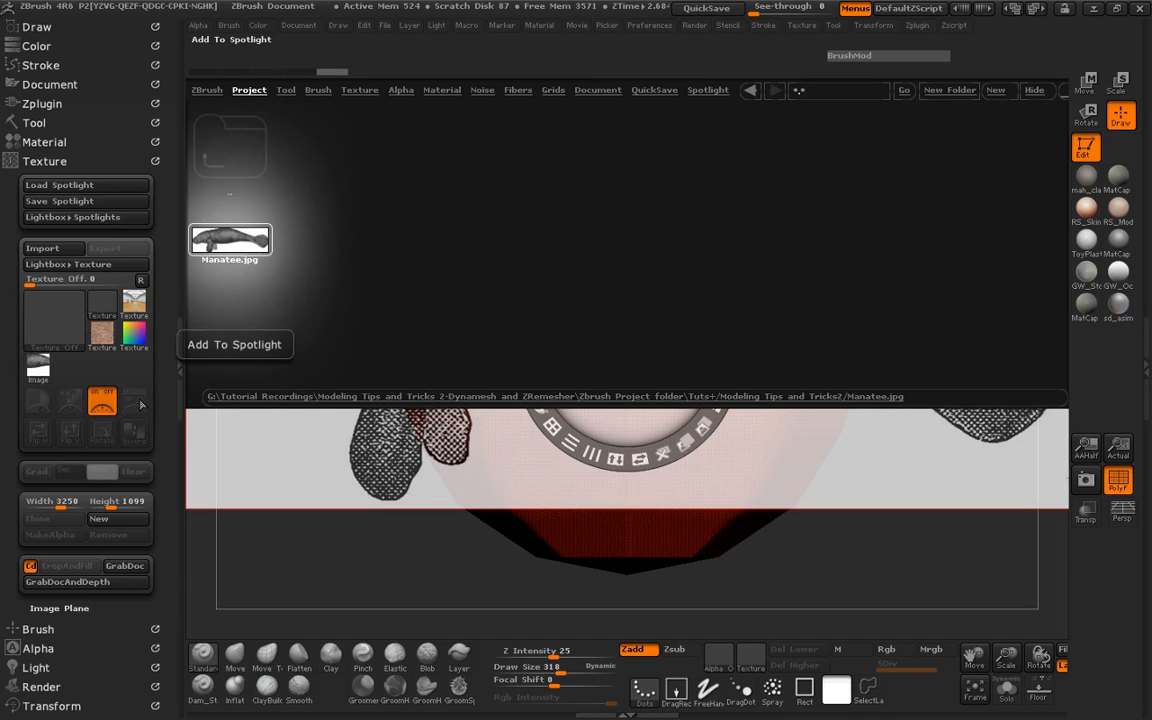
# Step: Save the Spotlight setup as ManateeSpotlight in Modeling Tips and Tricks2 under Tuts+, and clear the view around the reference image
pyautogui.click(95, 206)
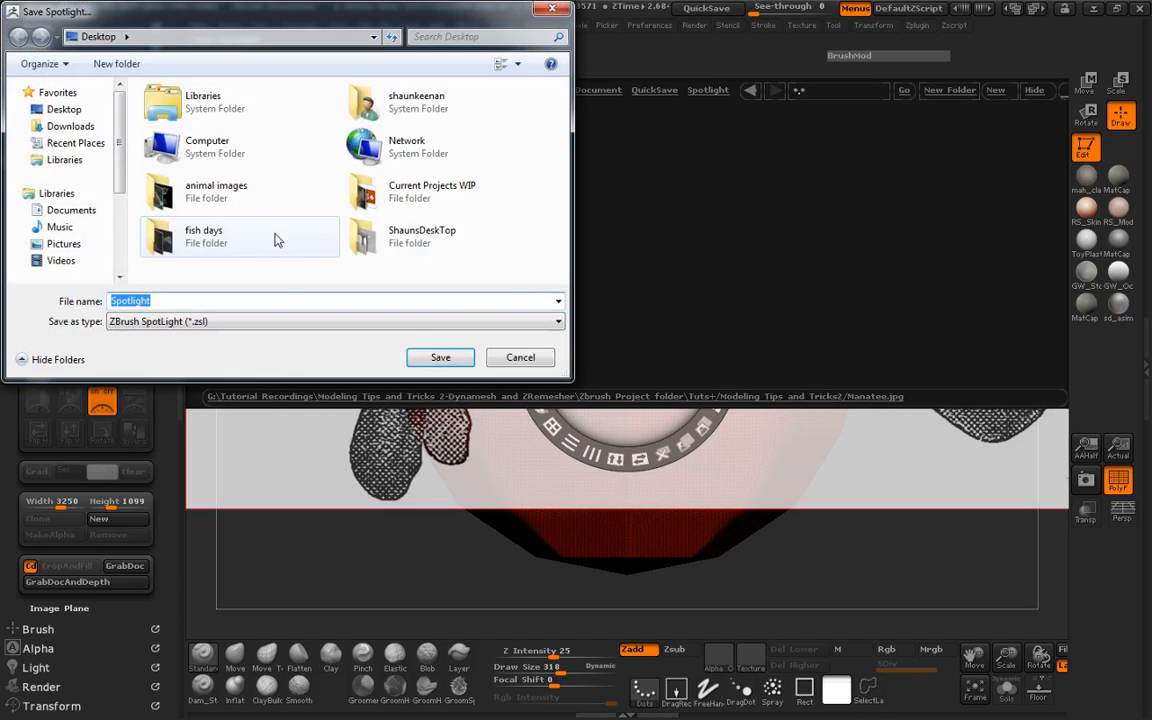
pyautogui.doubleClick(388, 216)
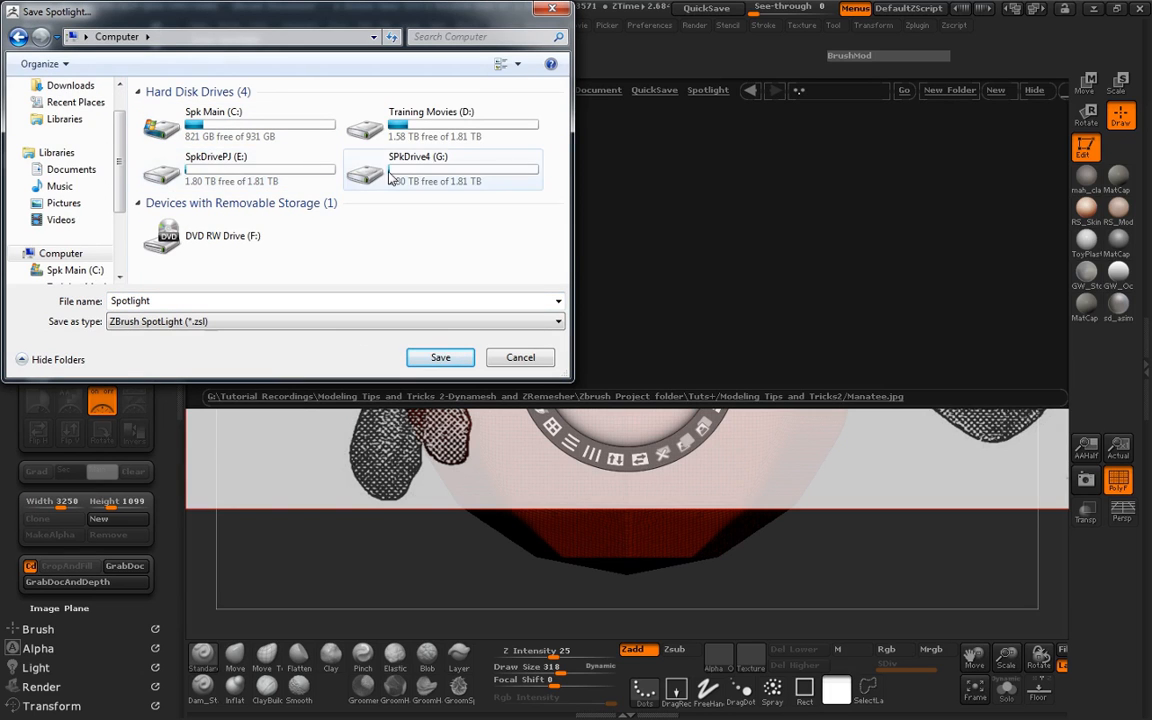
pyautogui.doubleClick(353, 162)
pyautogui.doubleClick(213, 114)
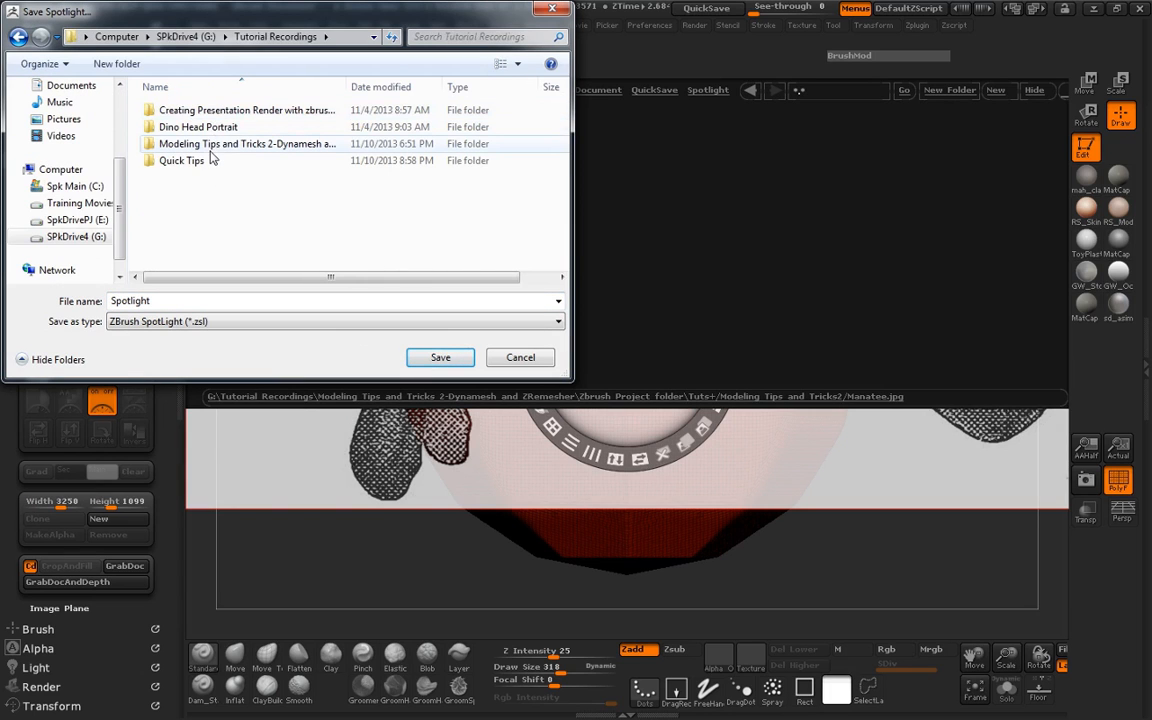
pyautogui.doubleClick(234, 147)
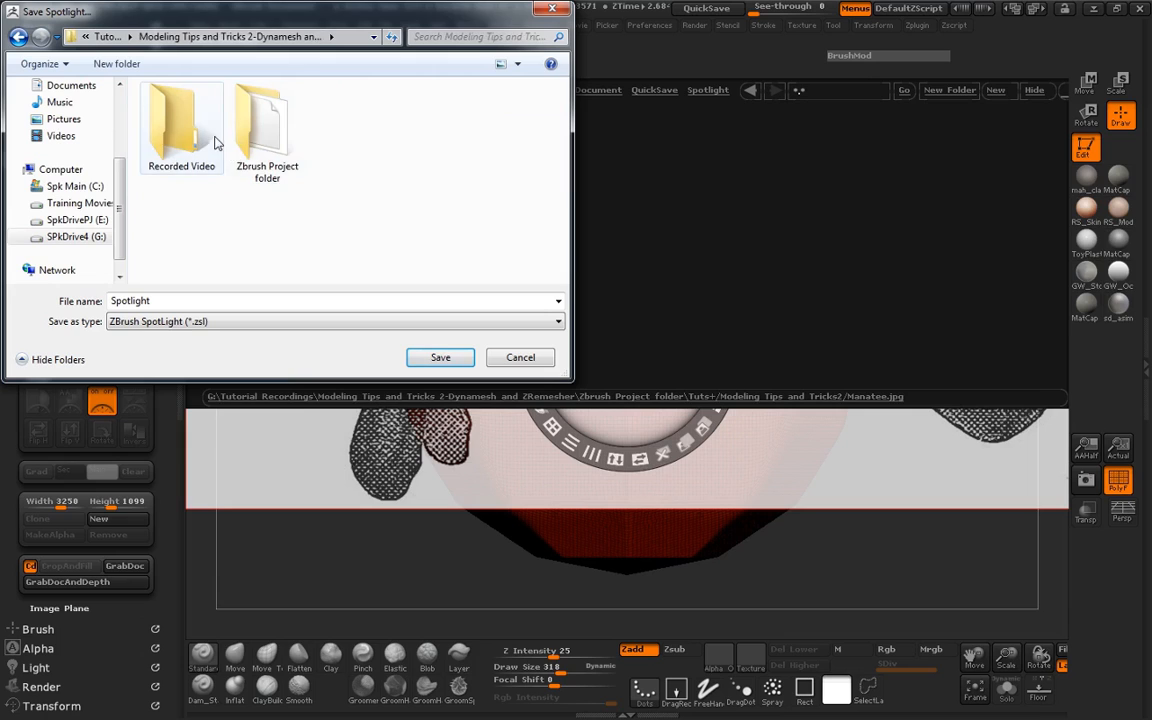
pyautogui.doubleClick(250, 148)
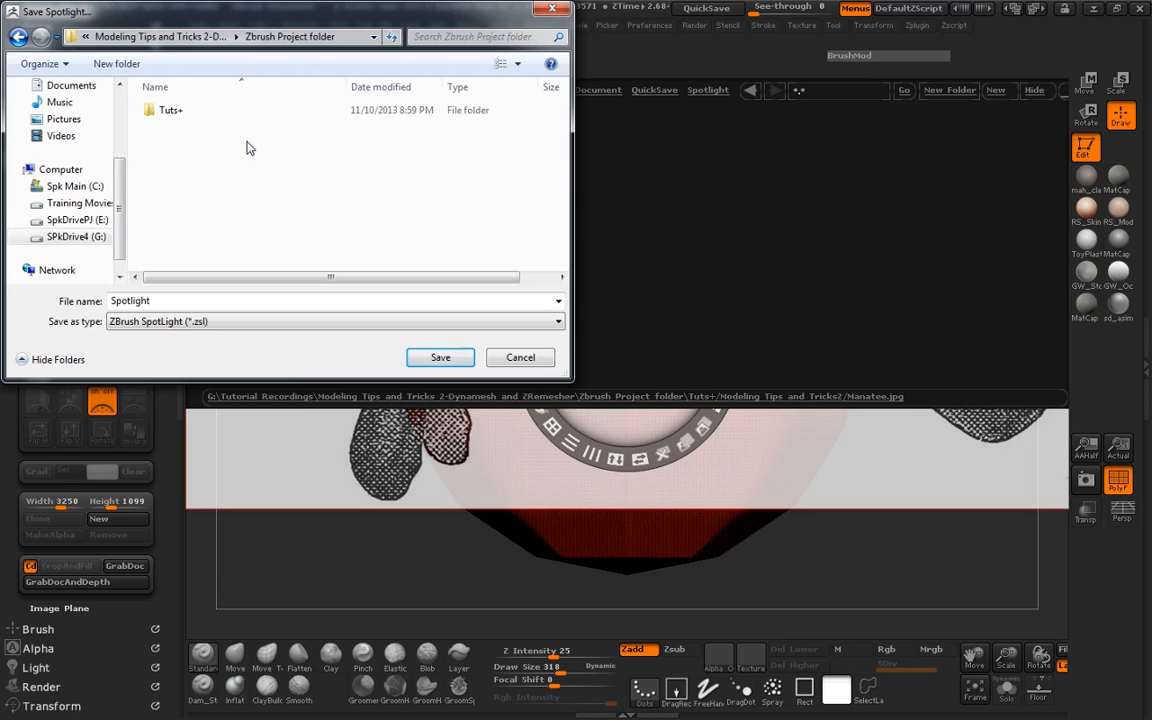
pyautogui.doubleClick(193, 112)
pyautogui.doubleClick(194, 113)
pyautogui.doubleClick(206, 301)
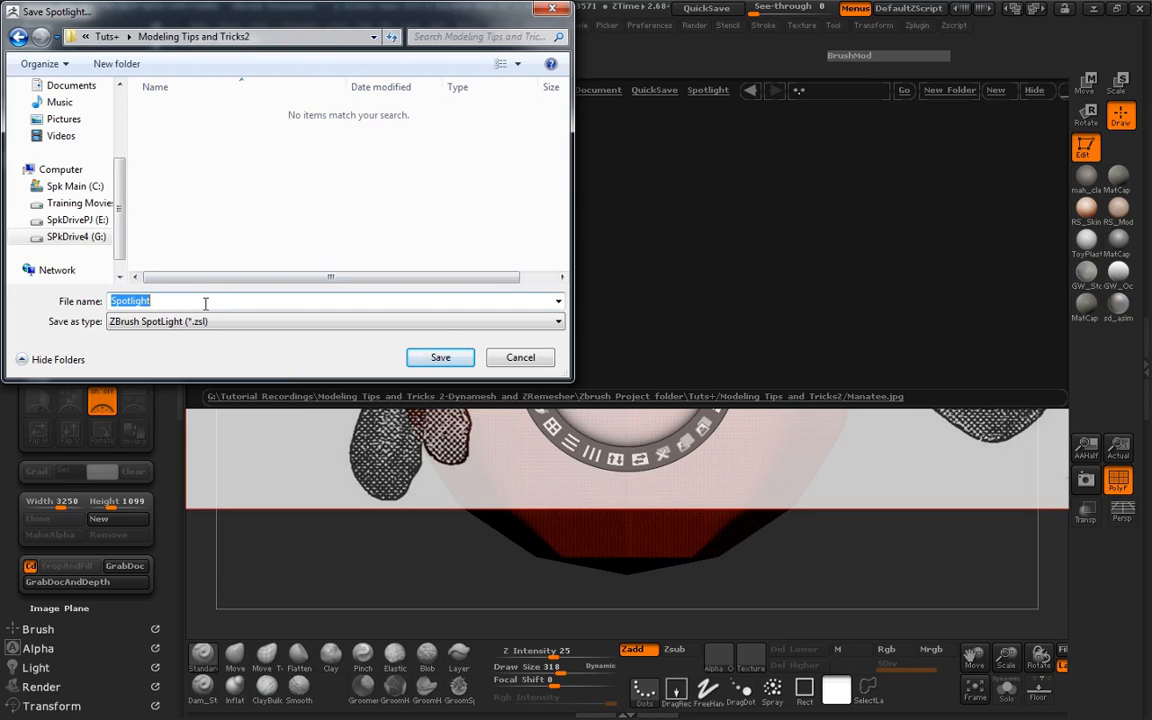
pyautogui.write('Manate')
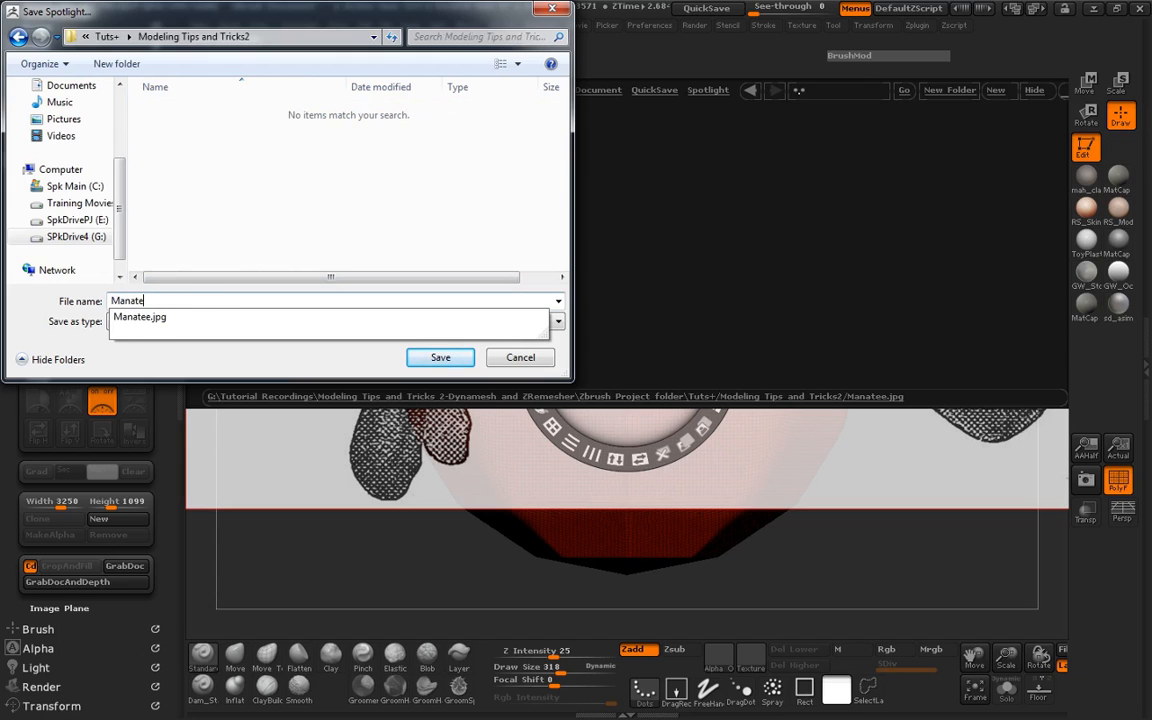
pyautogui.write('eSpotlight')
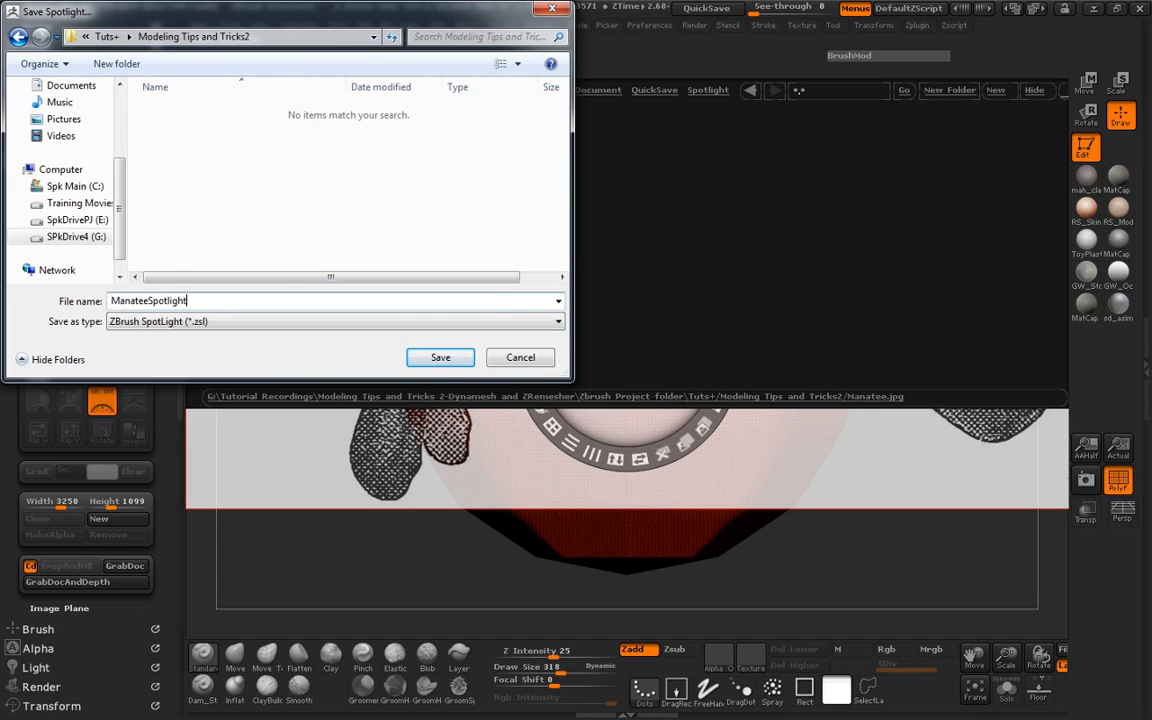
pyautogui.press('Return')
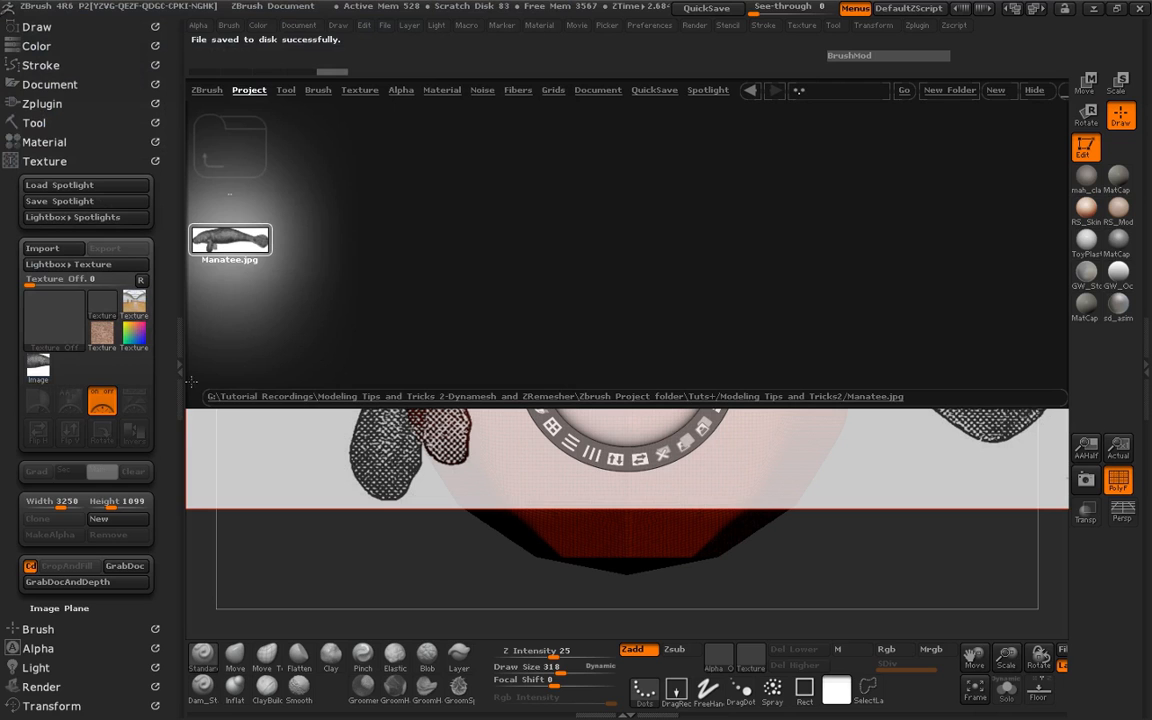
pyautogui.click(180, 368)
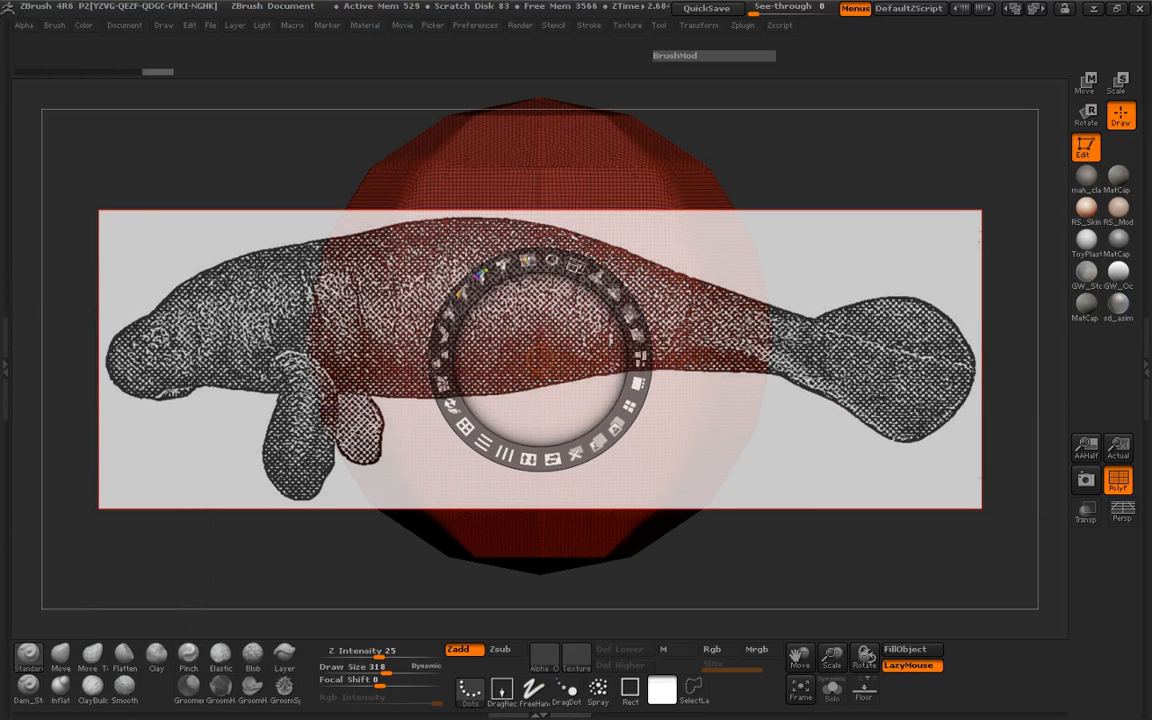
# Step: Enlarge the manatee reference and lower its opacity in Spotlight, leave Spotlight editing, and line the sphere up with the manatee's body
pyautogui.moveTo(576, 266); pyautogui.dragTo(584, 269)
pyautogui.moveTo(629, 313); pyautogui.dragTo(556, 298)
pyautogui.press('z')
pyautogui.moveTo(808, 474)
pyautogui.keyDown('alt'); pyautogui.mouseDown()
pyautogui.moveTo(796, 487)
pyautogui.moveTo(786, 480)
pyautogui.moveTo(683, 375)
pyautogui.moveTo(722, 345)
pyautogui.moveTo(695, 537)
pyautogui.moveTo(818, 457)
pyautogui.mouseUp(); pyautogui.keyUp('alt')
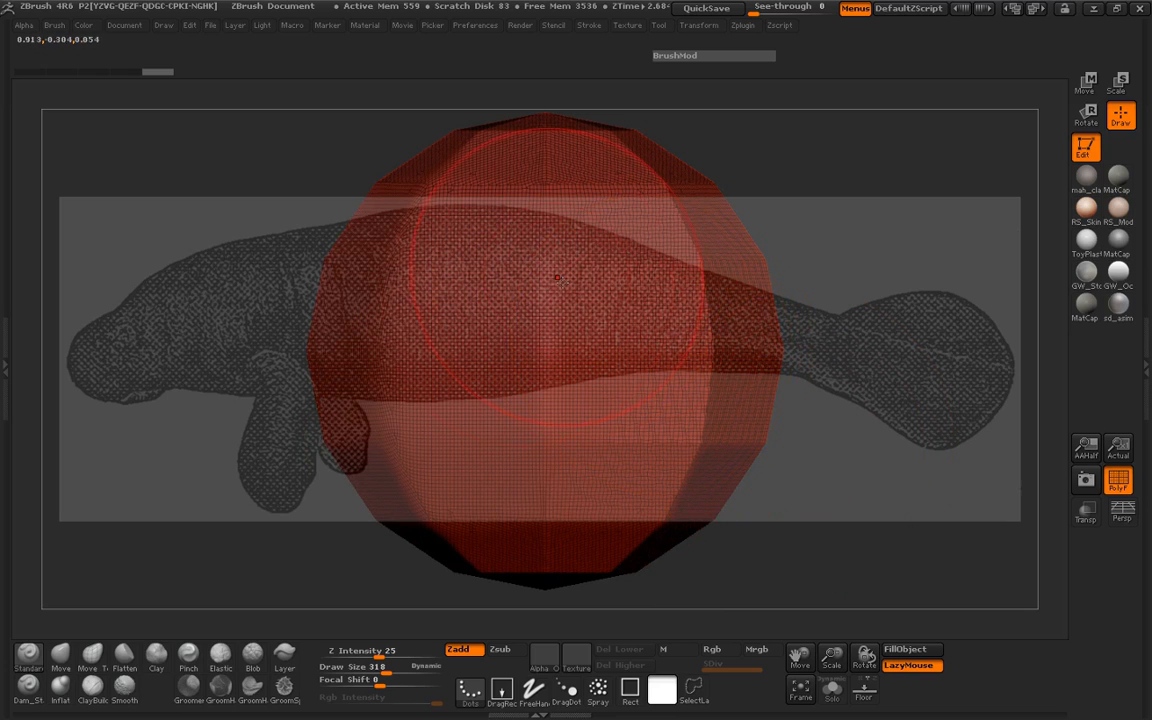
# Step: Push the sphere's upper front down to the manatee's back line with the Move Topological brush, using draw sizes 487 and 272
pyautogui.click(94, 655)
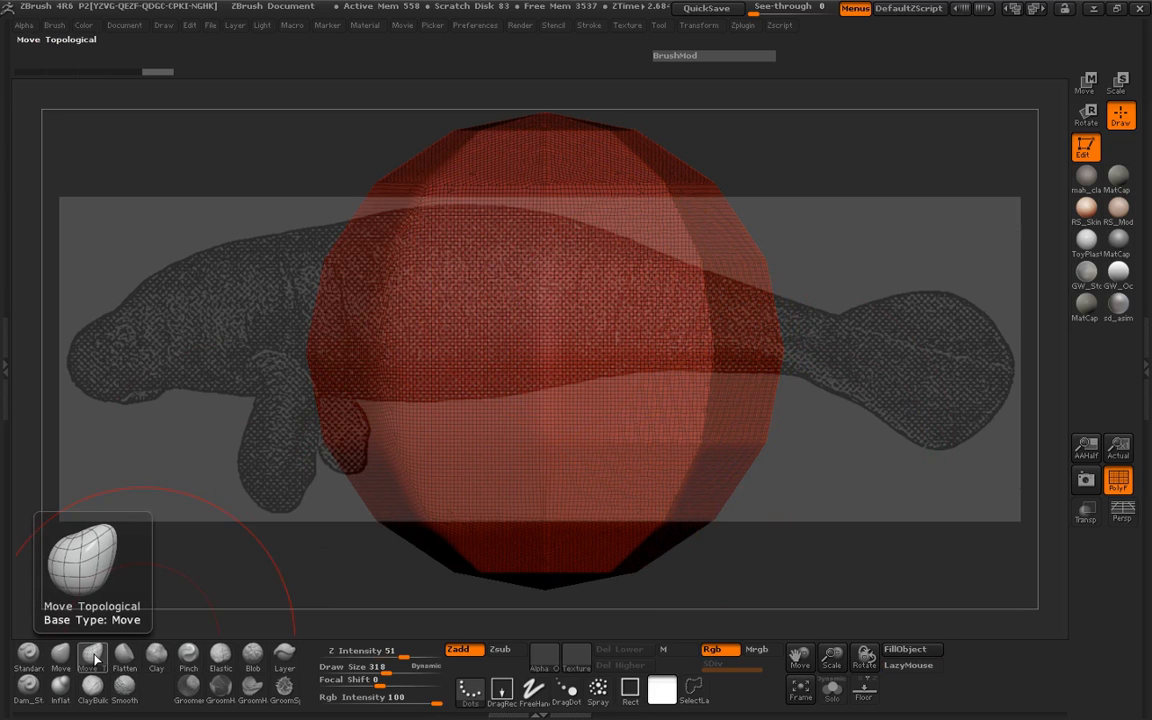
pyautogui.press('space')
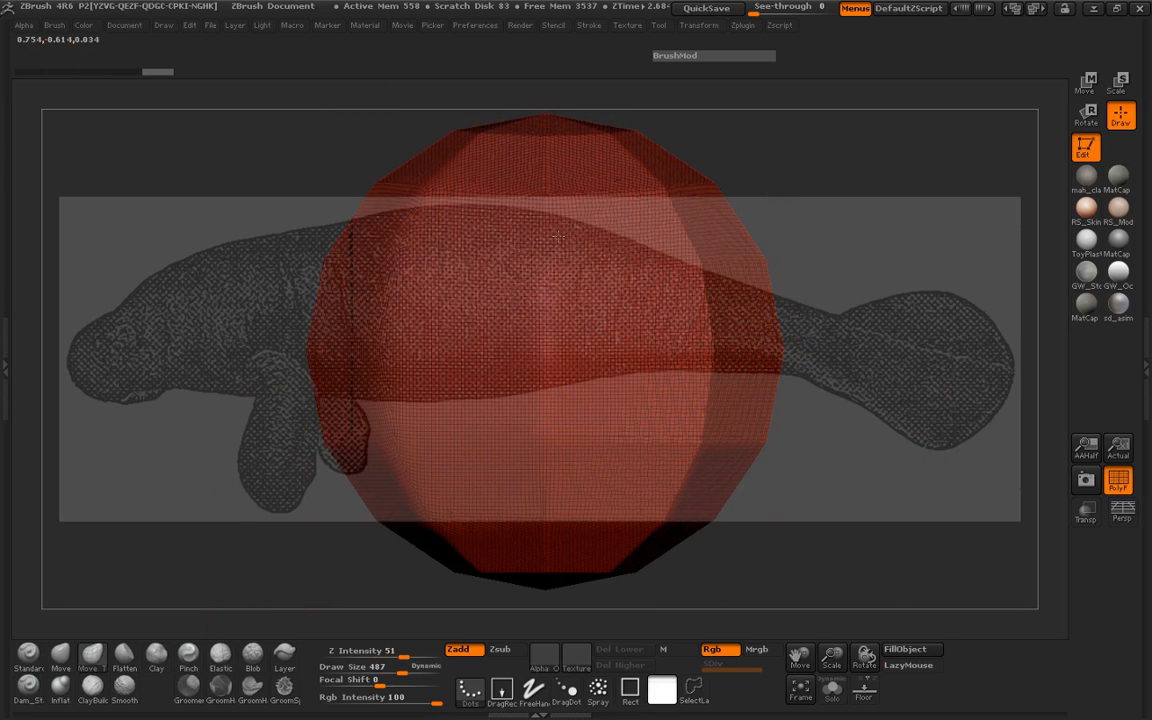
pyautogui.moveTo(541, 121); pyautogui.dragTo(540, 182)
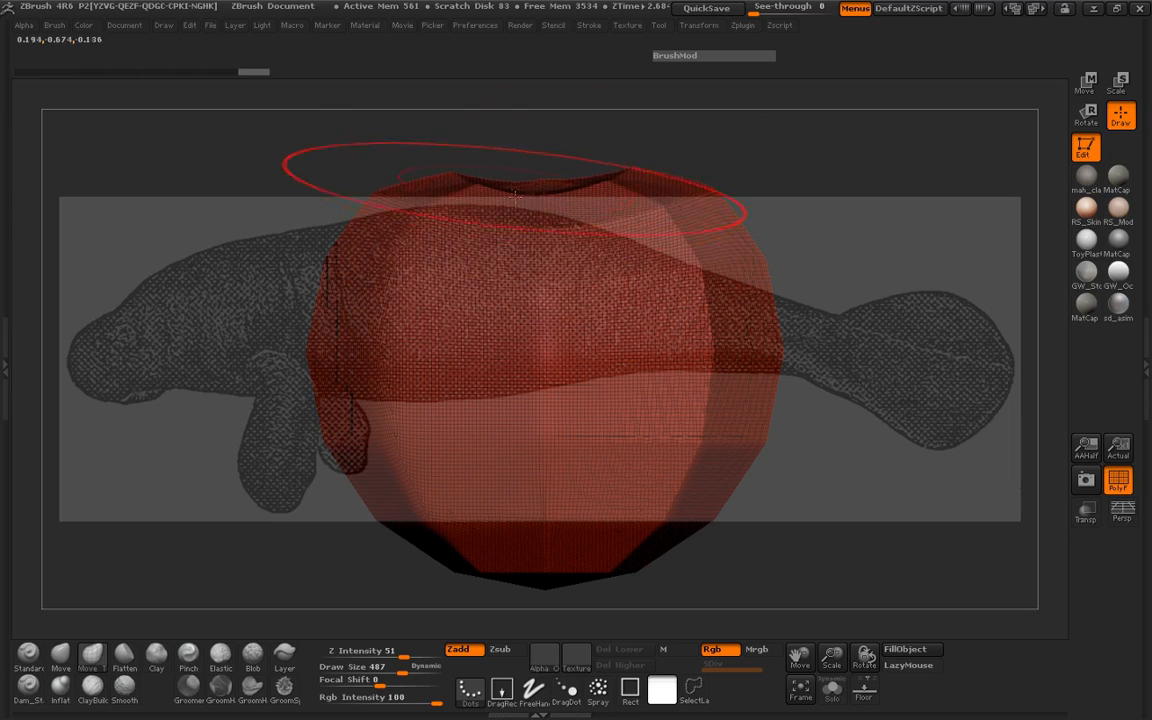
pyautogui.moveTo(456, 178)
pyautogui.mouseDown()
pyautogui.moveTo(443, 223)
pyautogui.moveTo(472, 222)
pyautogui.moveTo(452, 223)
pyautogui.mouseUp()
pyautogui.press('space')
pyautogui.moveTo(454, 222); pyautogui.dragTo(478, 217)
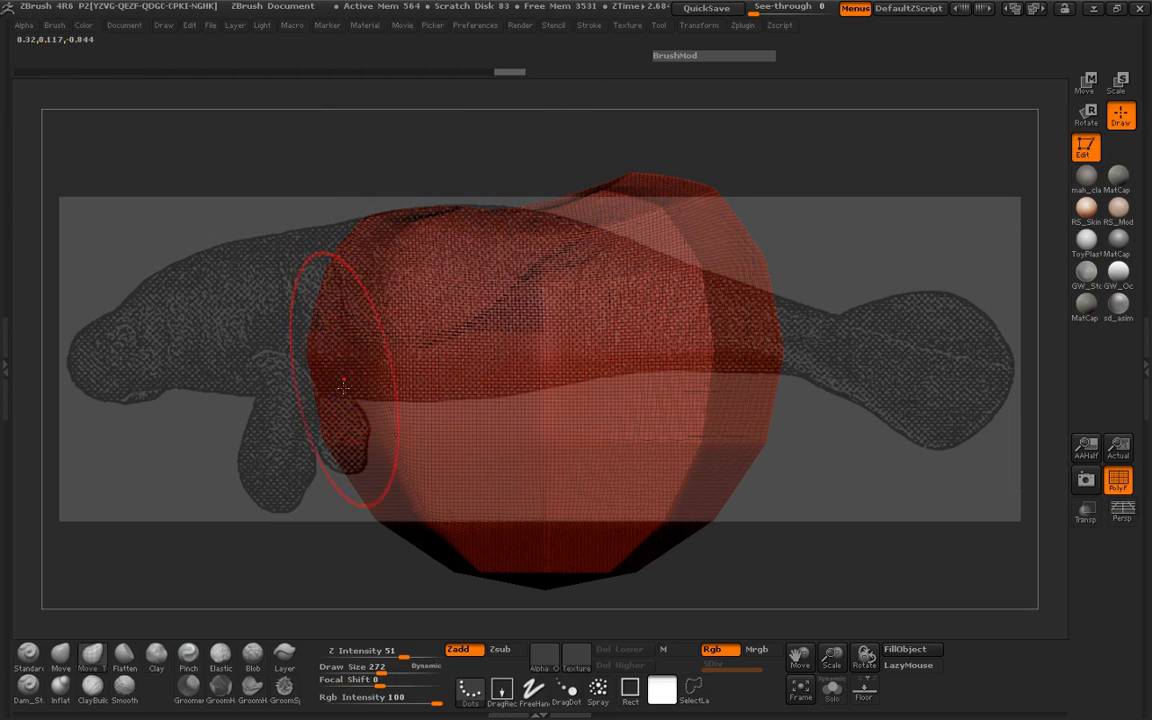
# Step: Set the draw size to 359, push the sphere's underside up toward the manatee's belly line, and smooth its lower front edge
pyautogui.press('space')
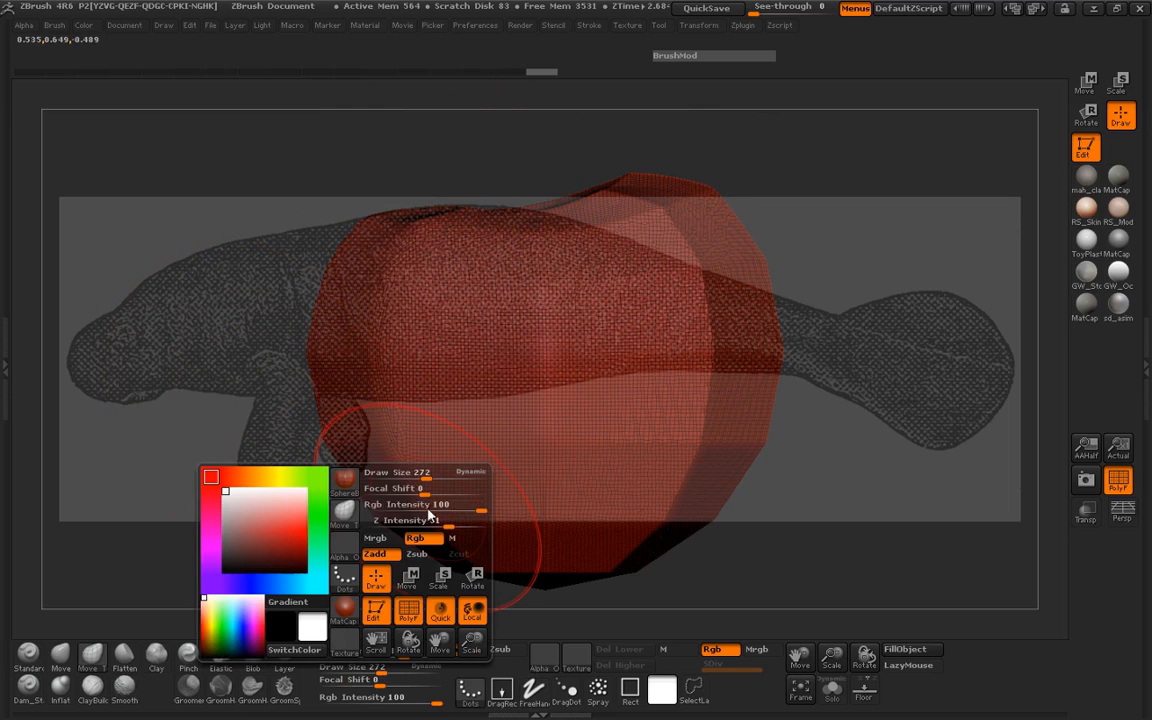
pyautogui.moveTo(424, 479); pyautogui.dragTo(452, 480)
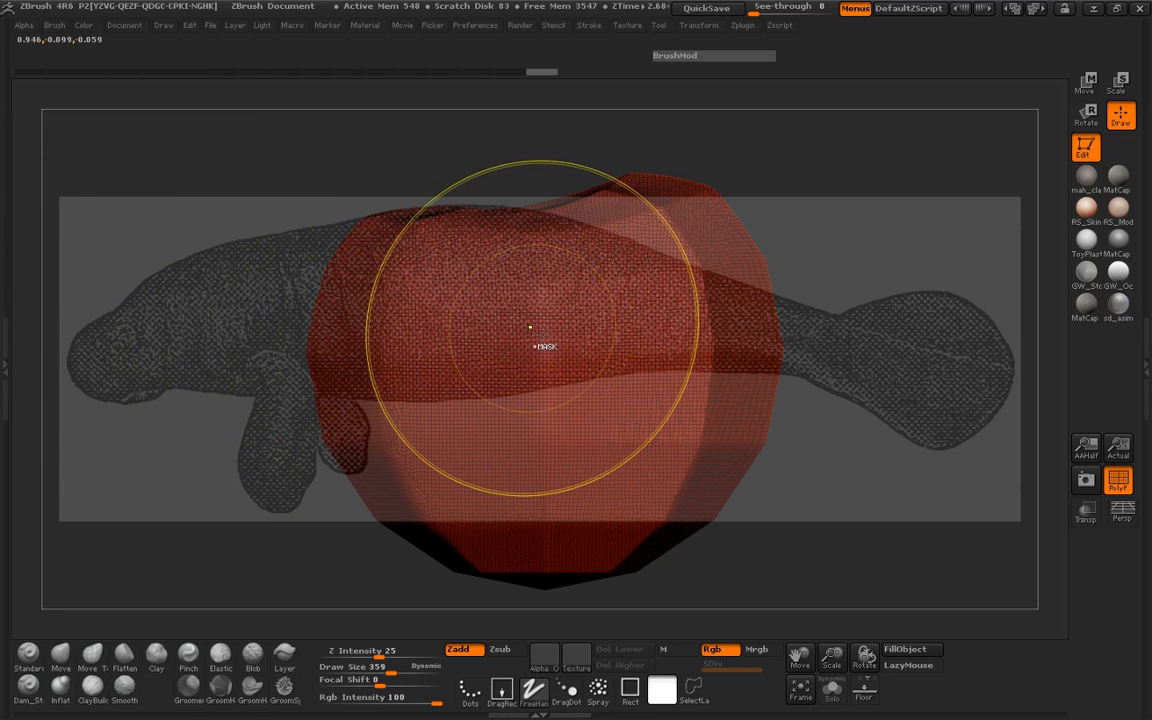
pyautogui.moveTo(450, 528)
pyautogui.mouseDown()
pyautogui.moveTo(438, 470)
pyautogui.moveTo(454, 454)
pyautogui.mouseUp()
pyautogui.moveTo(525, 540); pyautogui.dragTo(558, 491)
pyautogui.moveTo(572, 556)
pyautogui.mouseDown()
pyautogui.moveTo(591, 505)
pyautogui.moveTo(631, 497)
pyautogui.mouseUp()
pyautogui.moveTo(668, 522); pyautogui.dragTo(702, 426)
pyautogui.moveTo(552, 474)
pyautogui.mouseDown()
pyautogui.moveTo(535, 416)
pyautogui.moveTo(624, 402)
pyautogui.mouseUp()
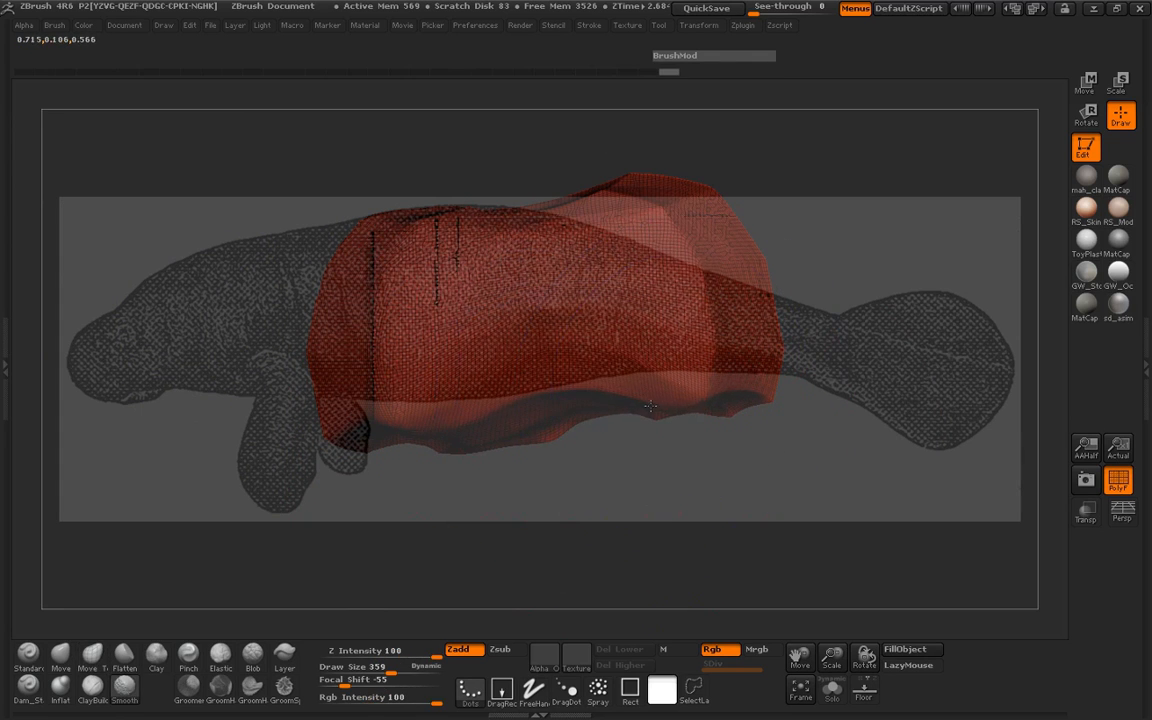
pyautogui.keyDown('shift'); pyautogui.moveTo(399, 411); pyautogui.dragTo(342, 410); pyautogui.keyUp('shift')
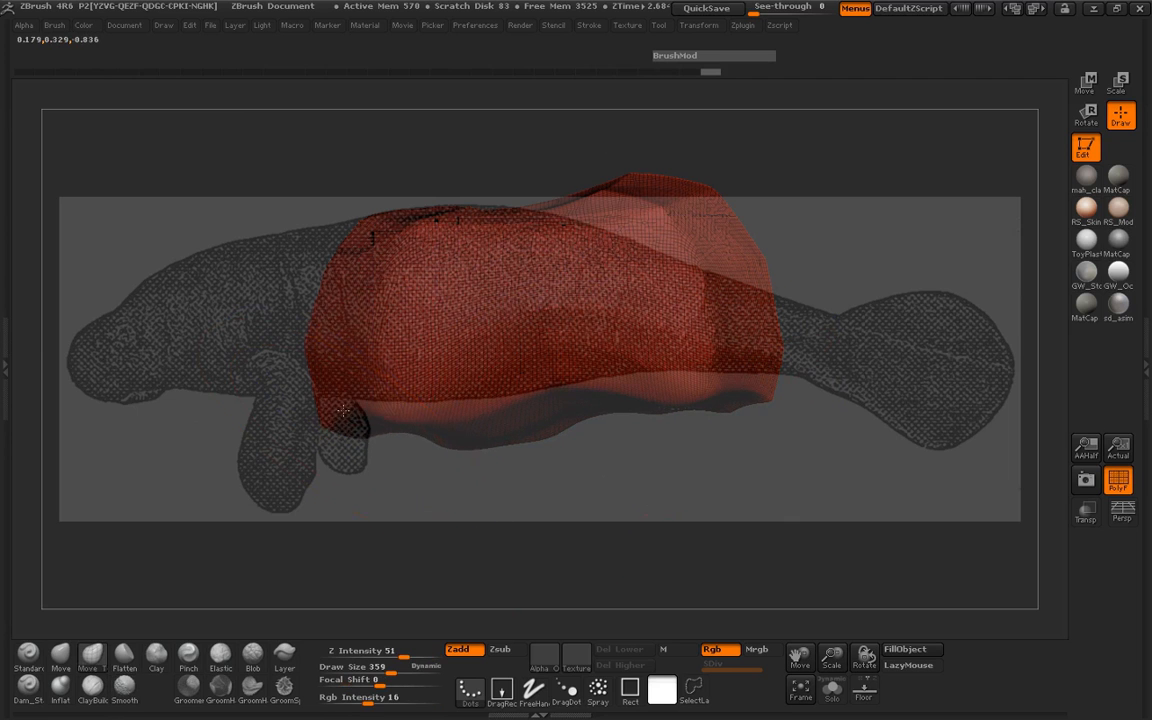
# Step: Pull the front end of the body forward toward the manatee's head with the Move Topological brush, working from the side and an angled view
pyautogui.moveTo(368, 312)
pyautogui.mouseDown()
pyautogui.moveTo(322, 318)
pyautogui.moveTo(300, 300)
pyautogui.mouseUp()
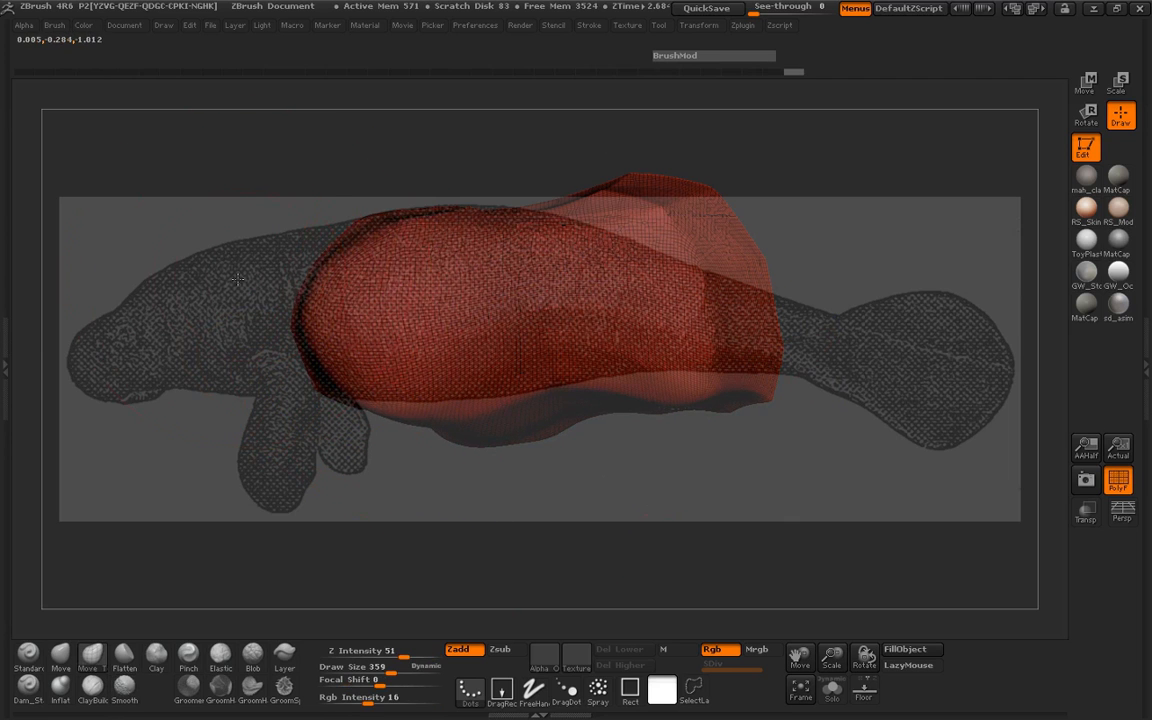
pyautogui.moveTo(238, 280); pyautogui.dragTo(262, 329)
pyautogui.moveTo(302, 218)
pyautogui.mouseDown()
pyautogui.moveTo(280, 212)
pyautogui.moveTo(276, 224)
pyautogui.mouseUp()
pyautogui.moveTo(286, 270); pyautogui.dragTo(266, 277)
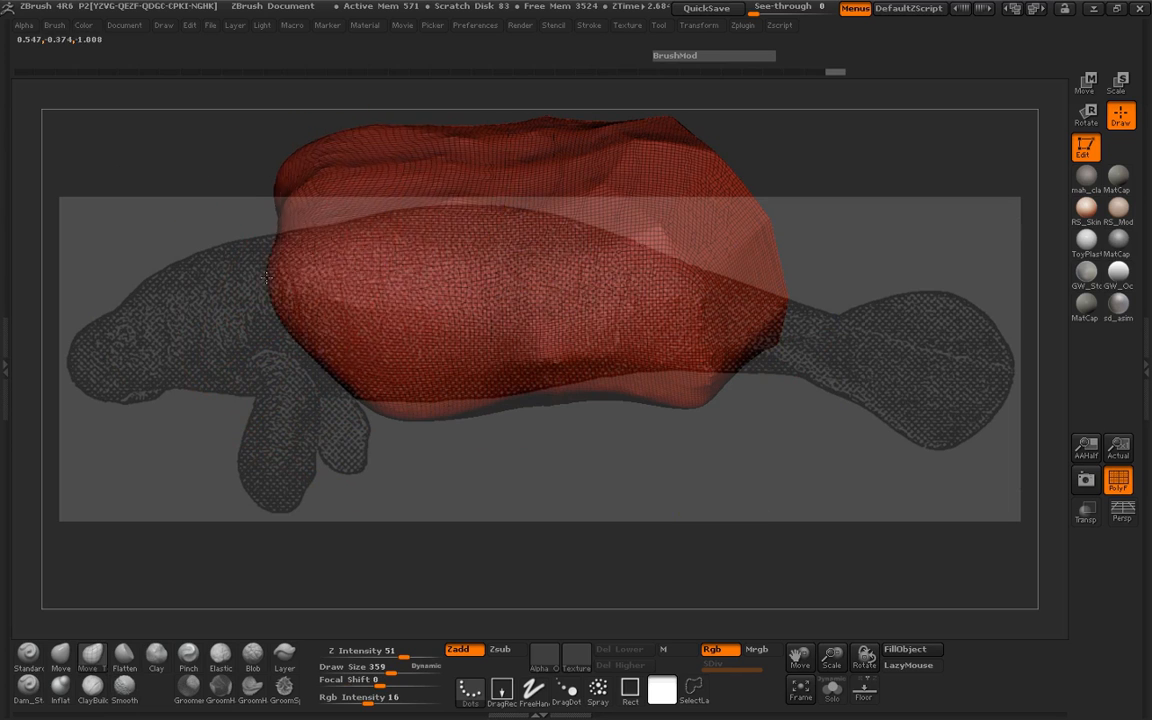
pyautogui.moveTo(226, 338); pyautogui.dragTo(222, 282)
pyautogui.moveTo(286, 372)
pyautogui.mouseDown()
pyautogui.moveTo(254, 396)
pyautogui.moveTo(233, 393)
pyautogui.moveTo(258, 368)
pyautogui.moveTo(242, 336)
pyautogui.mouseUp()
pyautogui.moveTo(262, 271); pyautogui.dragTo(229, 261)
# Step: Push the bulging sides of the body inward and pull the middle of the front end out into a tapered snout
pyautogui.moveTo(462, 434); pyautogui.dragTo(452, 418)
pyautogui.moveTo(481, 458)
pyautogui.mouseDown()
pyautogui.moveTo(516, 425)
pyautogui.moveTo(478, 215)
pyautogui.moveTo(460, 240)
pyautogui.moveTo(614, 207)
pyautogui.mouseUp()
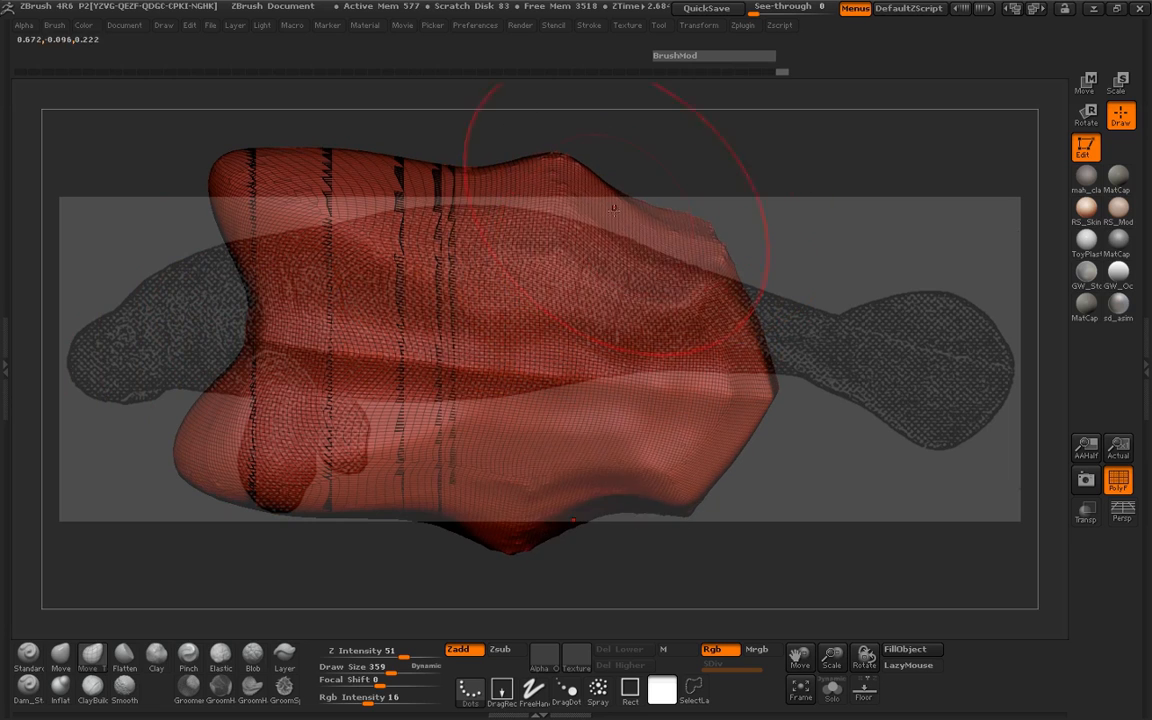
pyautogui.moveTo(566, 157); pyautogui.dragTo(546, 208)
pyautogui.moveTo(298, 150)
pyautogui.mouseDown()
pyautogui.moveTo(288, 160)
pyautogui.moveTo(324, 204)
pyautogui.moveTo(320, 232)
pyautogui.mouseUp()
pyautogui.moveTo(287, 316)
pyautogui.mouseDown()
pyautogui.moveTo(245, 302)
pyautogui.moveTo(165, 308)
pyautogui.mouseUp()
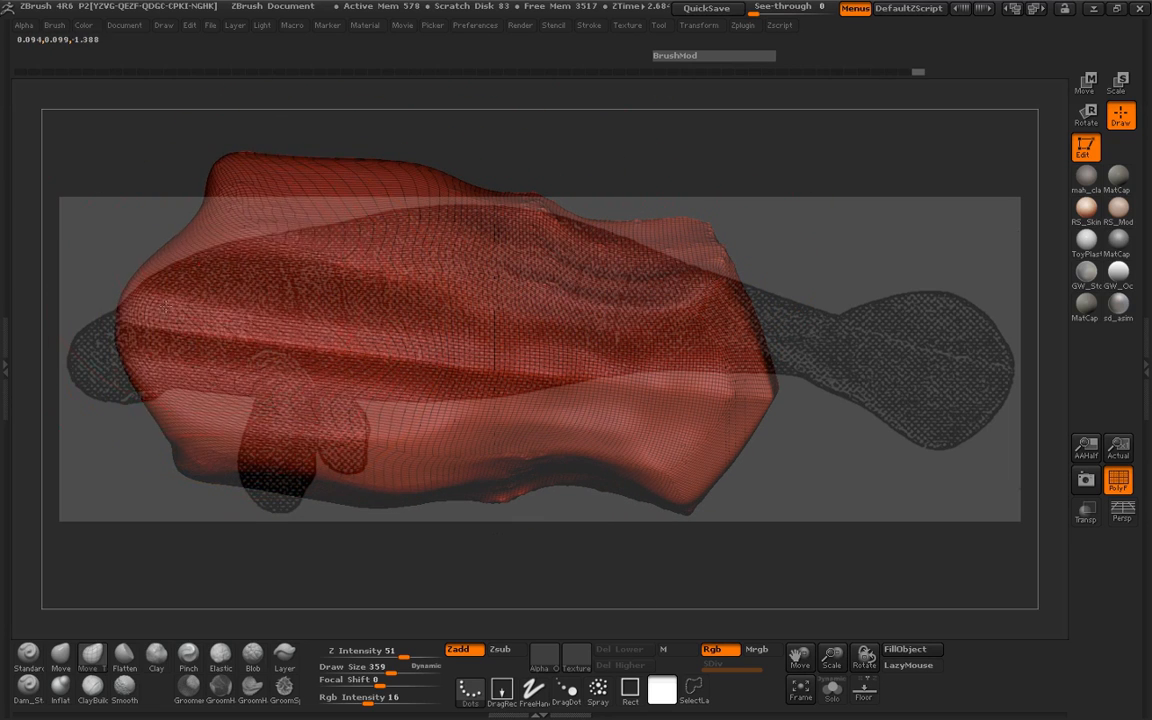
pyautogui.moveTo(240, 168); pyautogui.dragTo(268, 200)
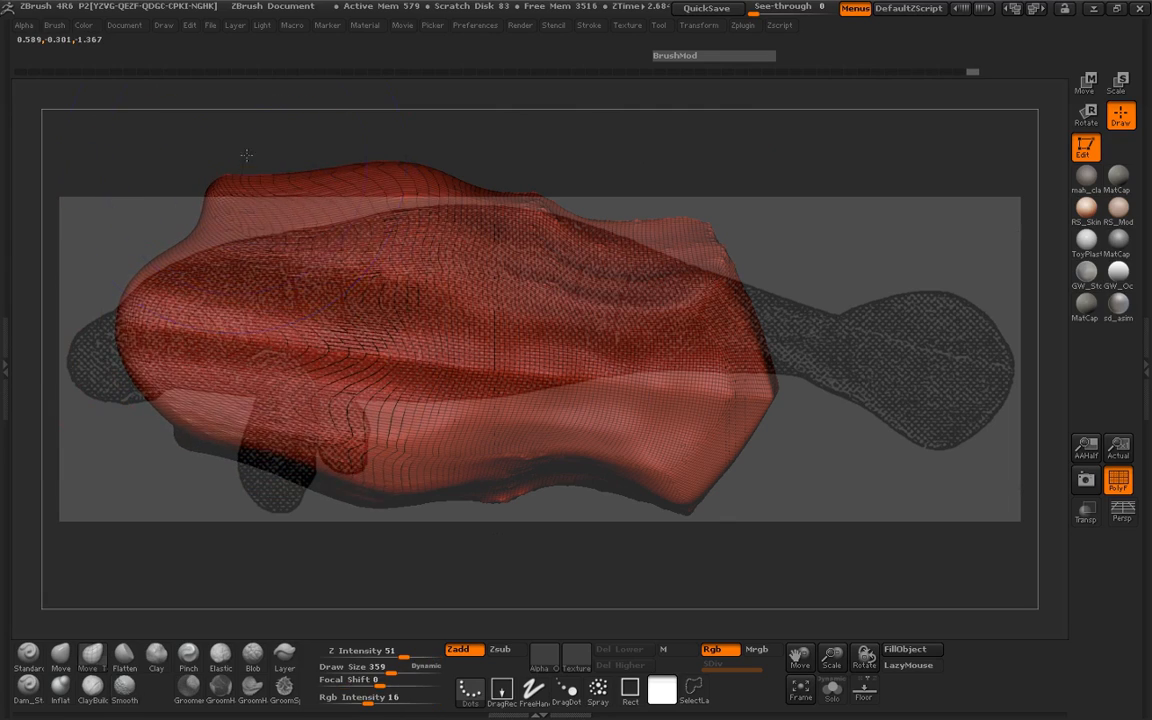
pyautogui.moveTo(246, 155); pyautogui.dragTo(213, 267)
pyautogui.moveTo(440, 350); pyautogui.dragTo(484, 446)
pyautogui.press('shift')
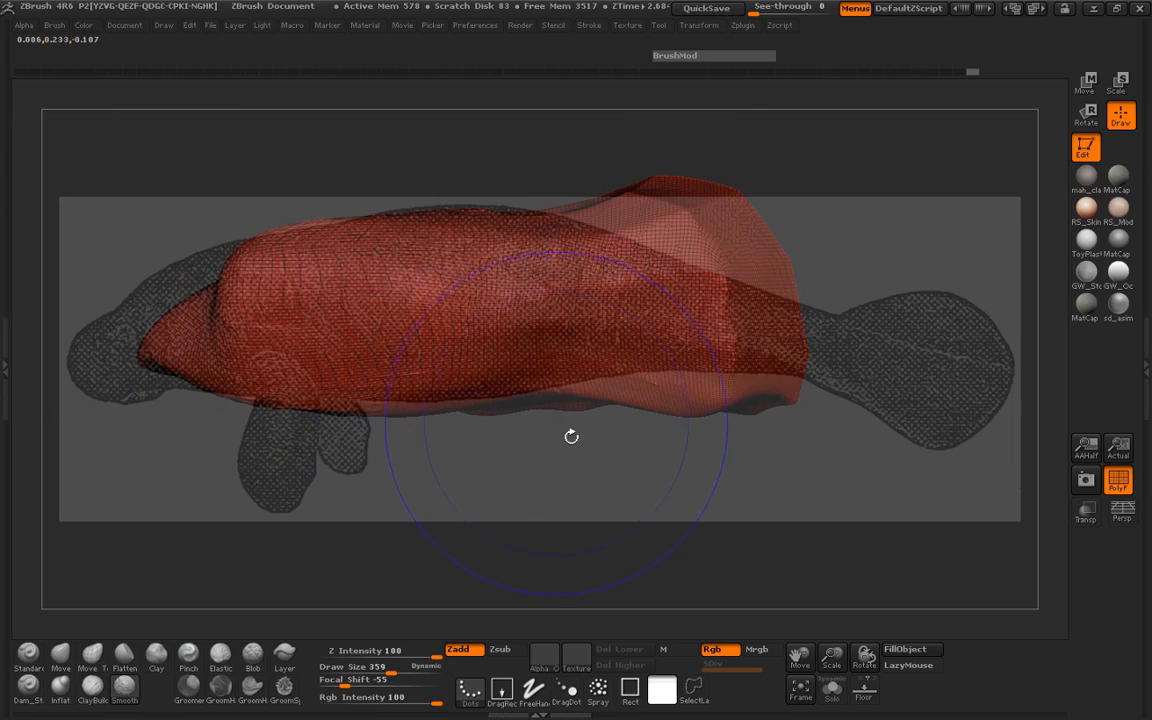
# Step: Hide the Spotlight reference and remesh the DynaMesh body to even out its stretched polygons
pyautogui.hotkey('shift', 'z')
pyautogui.press('ctrl')
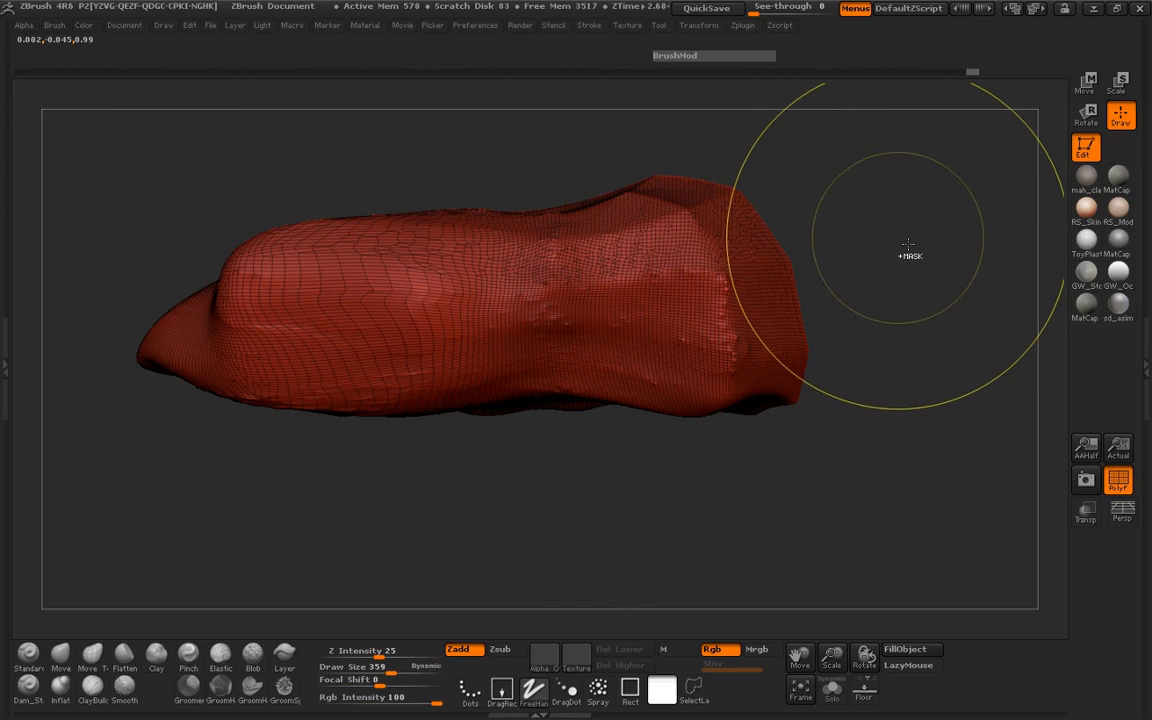
pyautogui.keyDown('ctrl'); pyautogui.moveTo(906, 246); pyautogui.dragTo(902, 357); pyautogui.keyUp('ctrl')
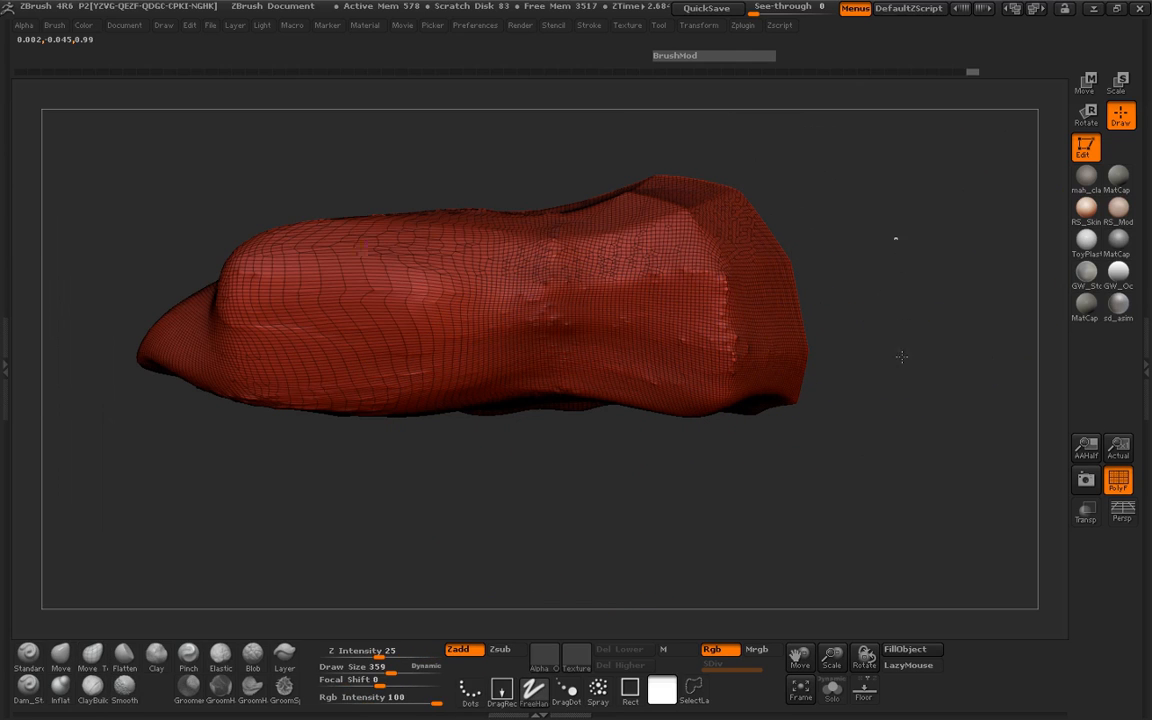